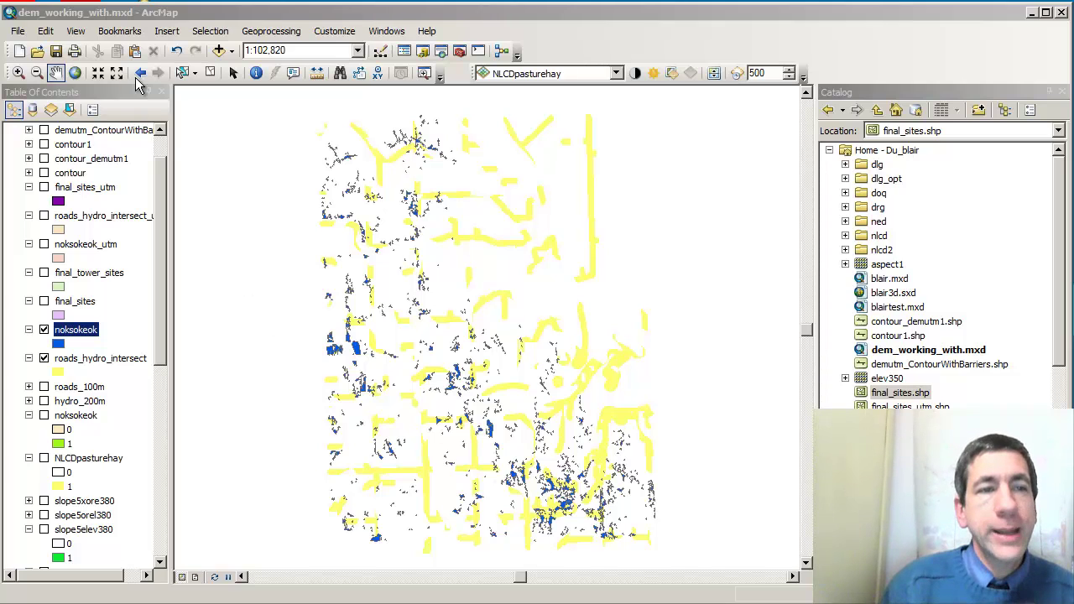
# - Check the coordinate systems of the data frame, roads_hydro_intersect and noksokeok layers
pyautogui.click(75, 31)
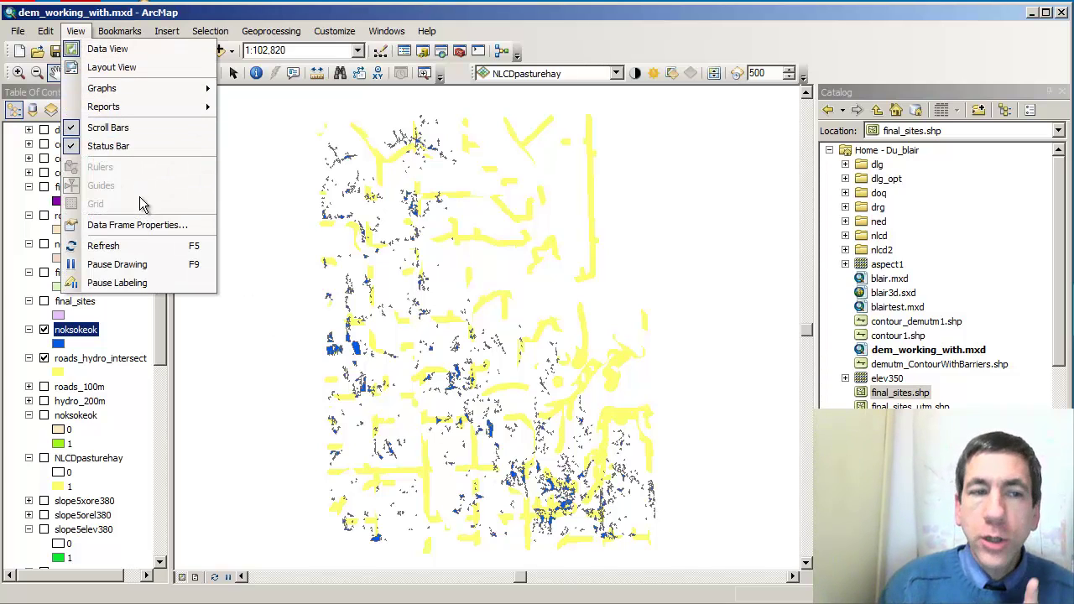
pyautogui.click(148, 225)
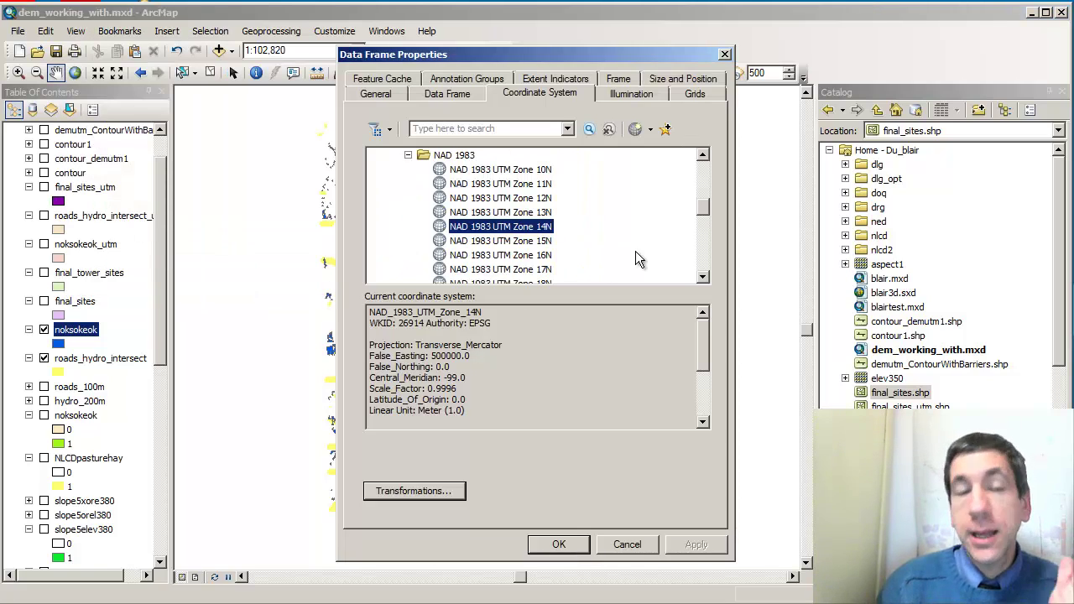
pyautogui.click(725, 55)
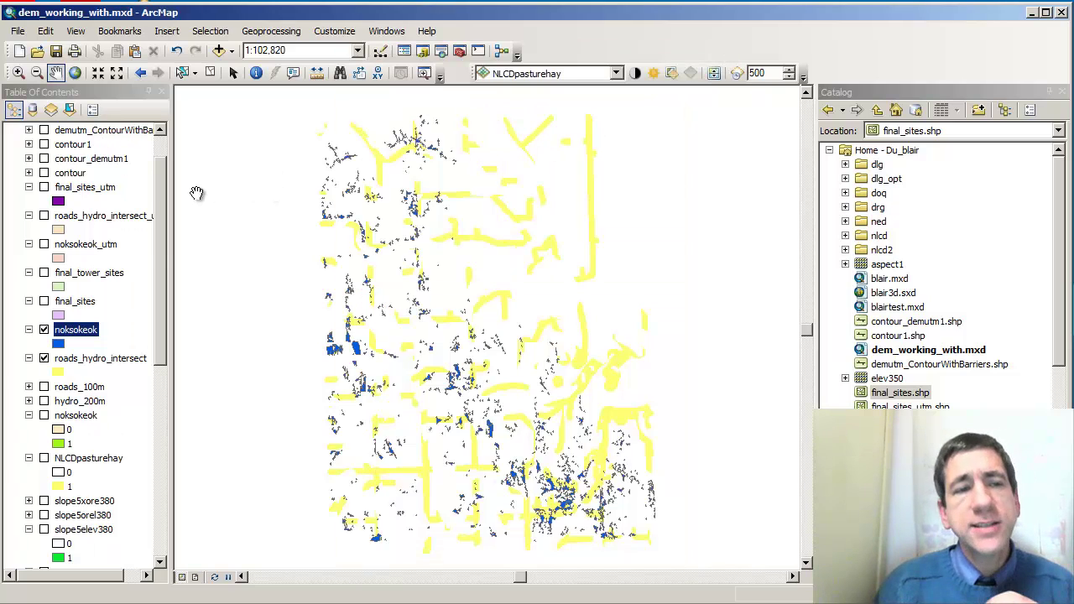
pyautogui.rightClick(100, 367)
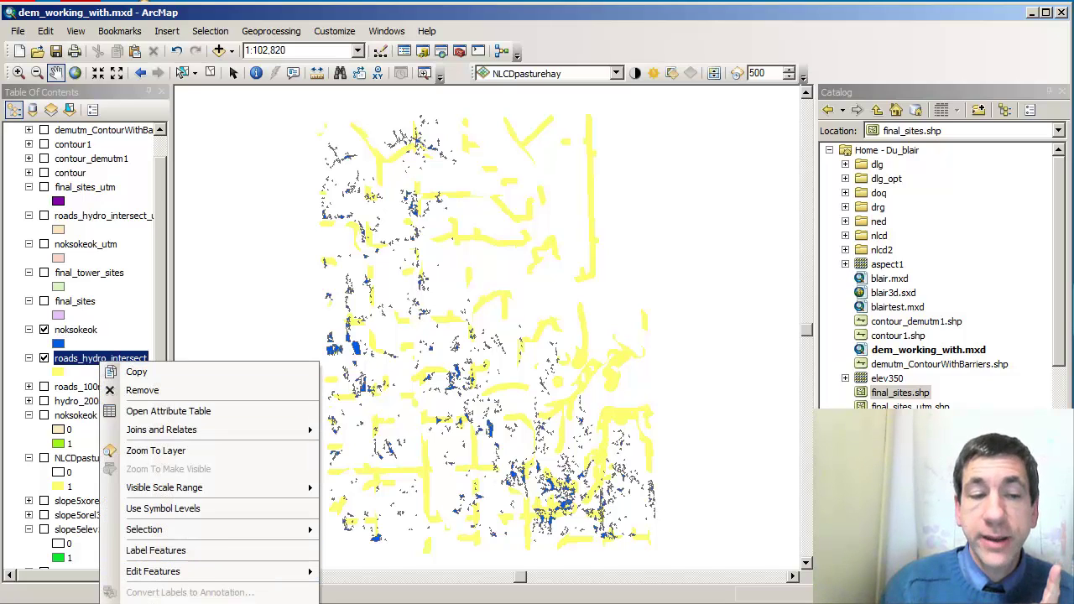
pyautogui.click(160, 600)
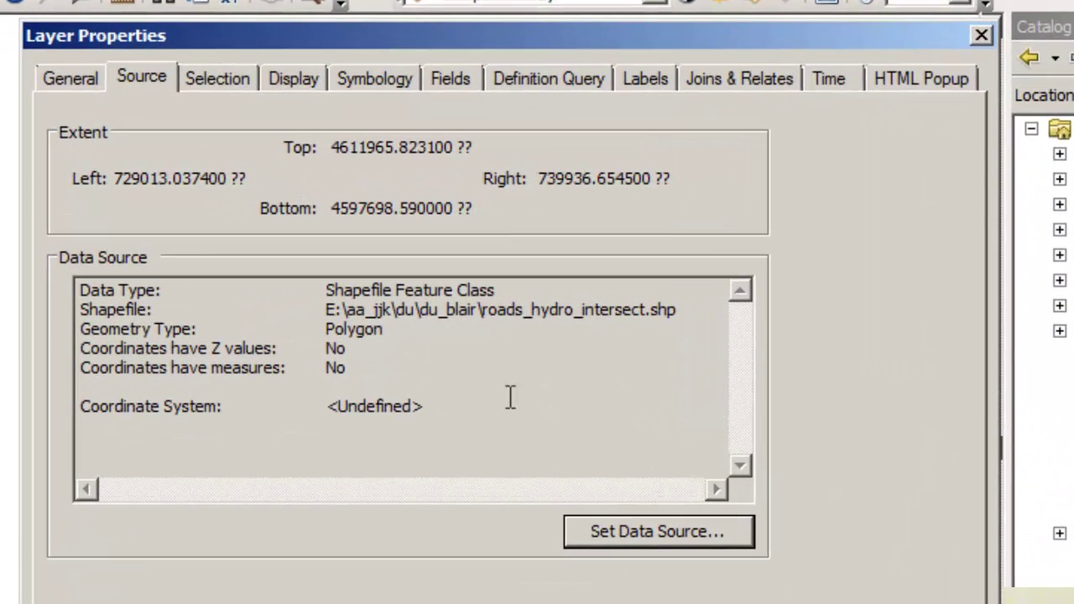
pyautogui.click(981, 35)
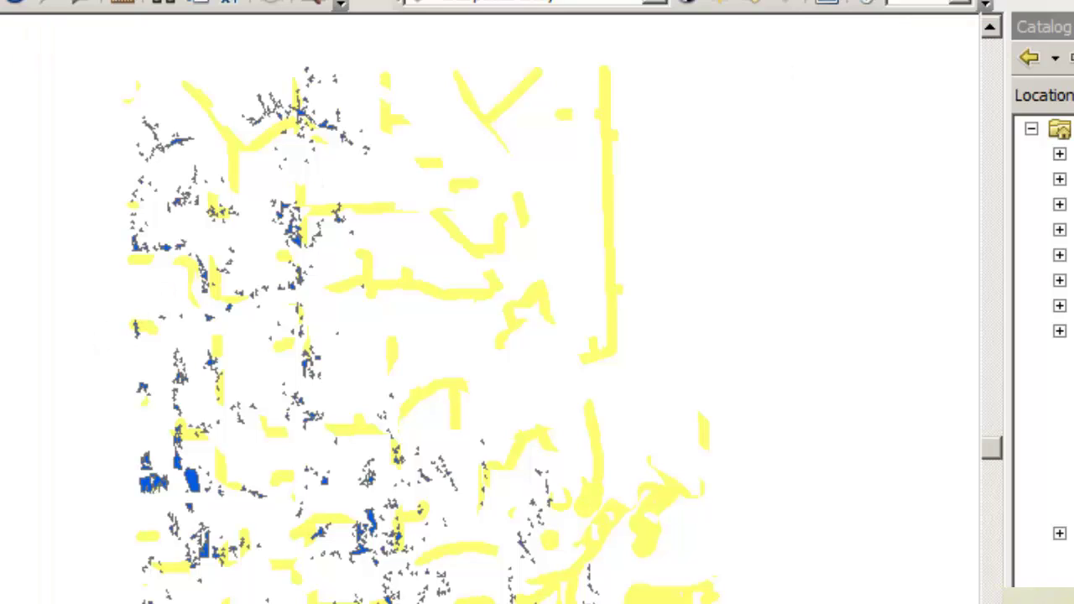
pyautogui.rightClick(0, 449)
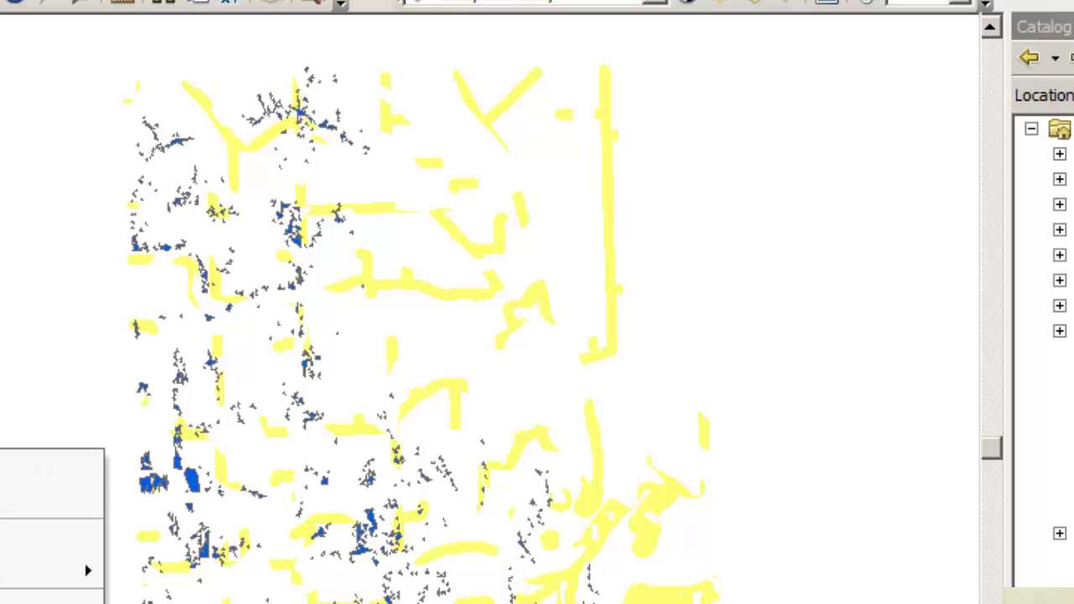
pyautogui.click(51, 591)
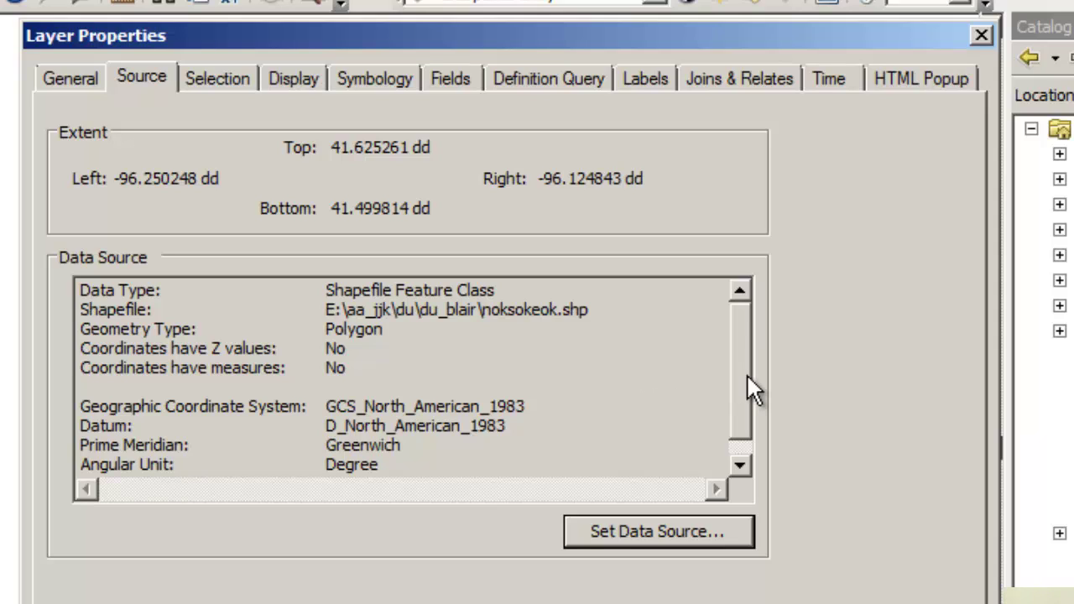
pyautogui.moveTo(747, 376); pyautogui.dragTo(753, 440)
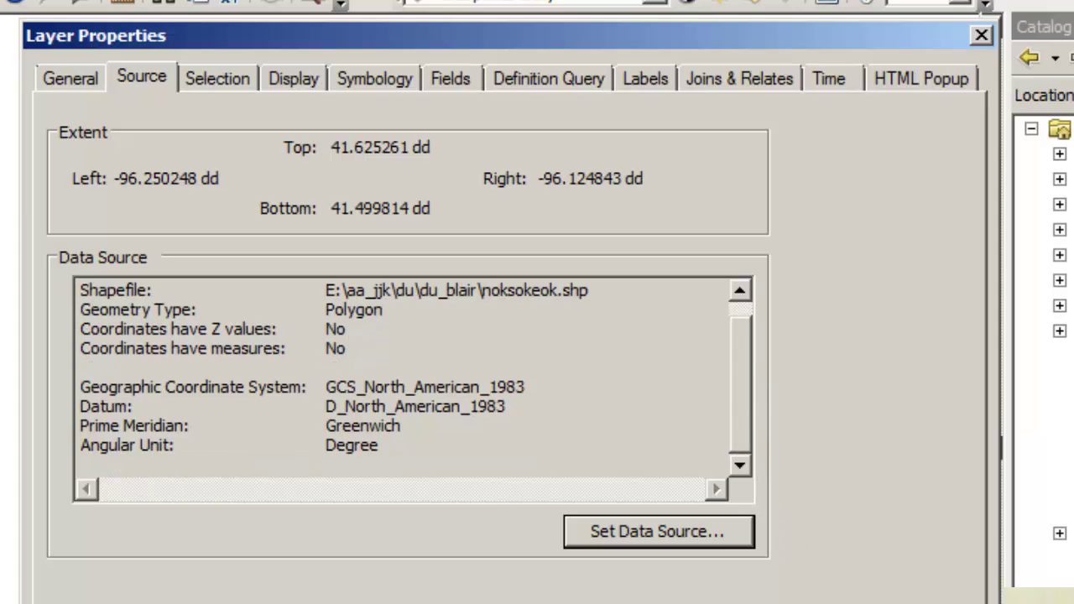
pyautogui.press('Return')
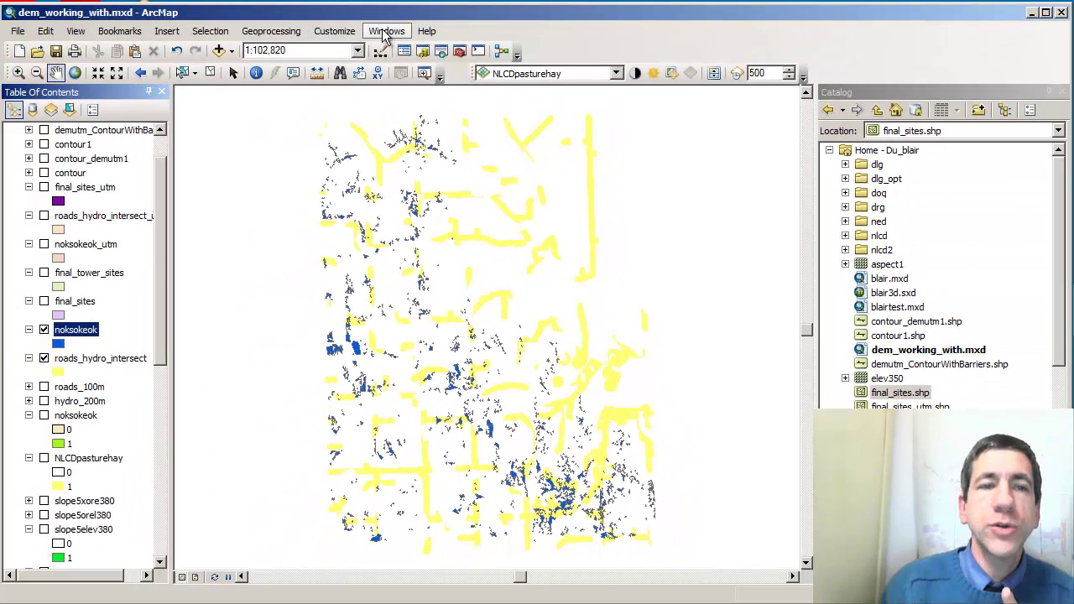
# - Set up Intersect (Analysis) with noksokeok and roads_hydro_intersect, cancel, then show final_sites
pyautogui.click(384, 31)
pyautogui.click(405, 141)
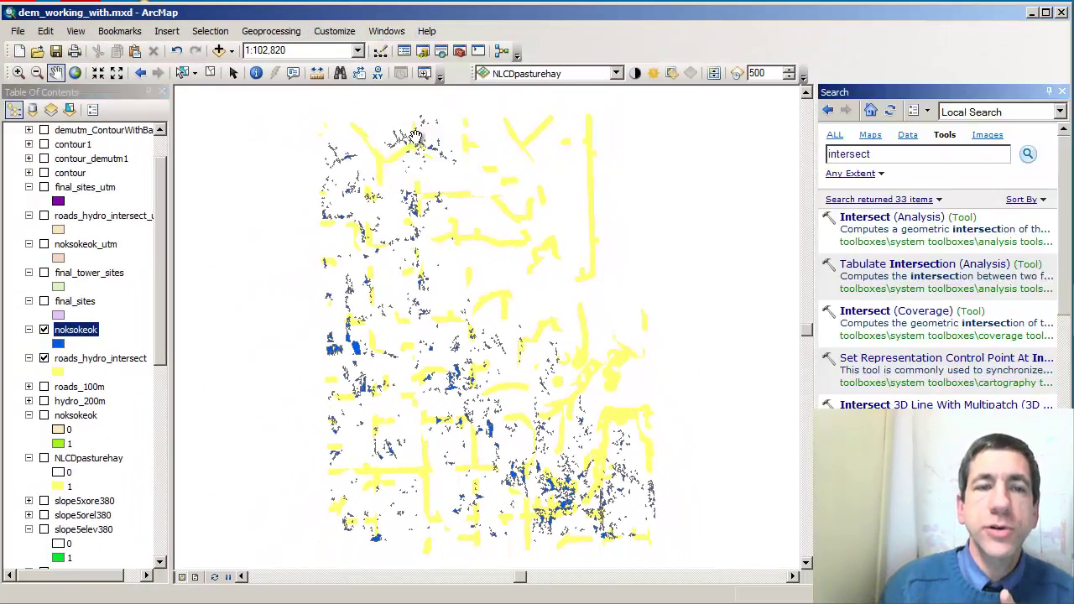
pyautogui.click(864, 217)
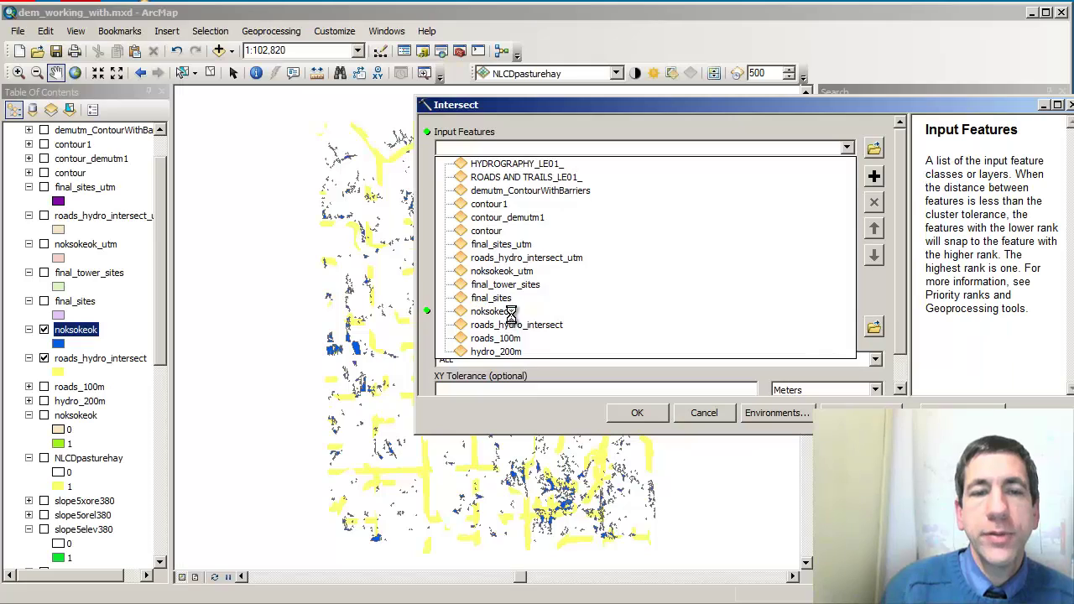
pyautogui.click(495, 312)
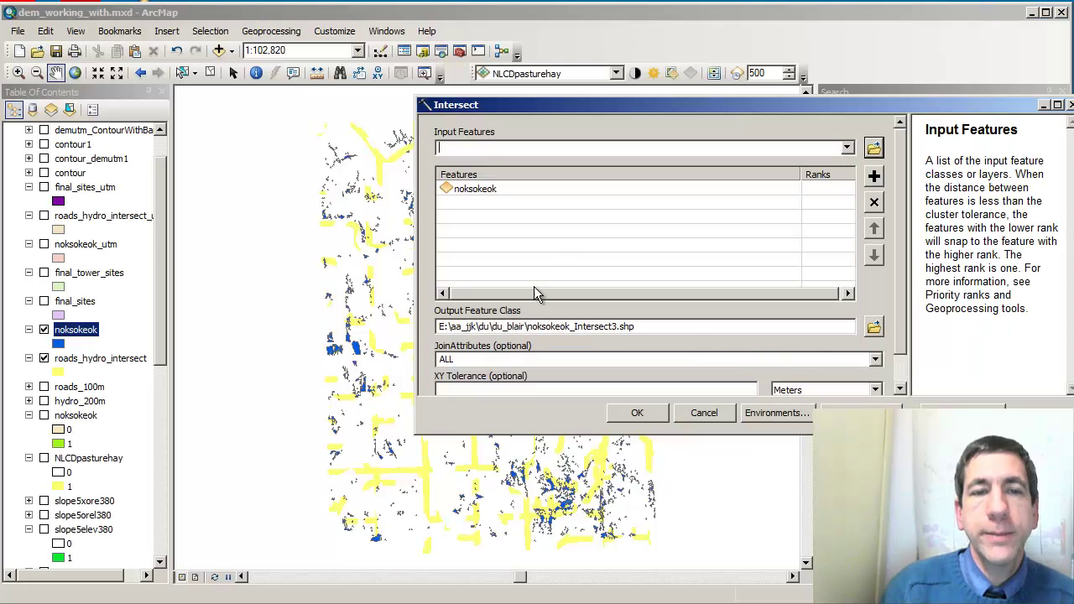
pyautogui.click(846, 151)
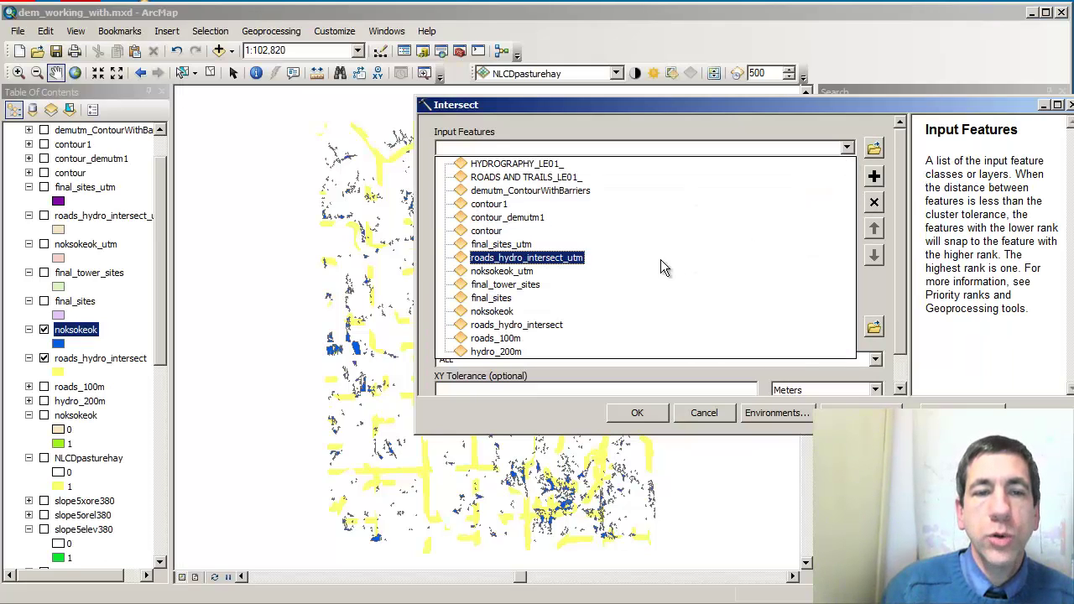
pyautogui.click(517, 325)
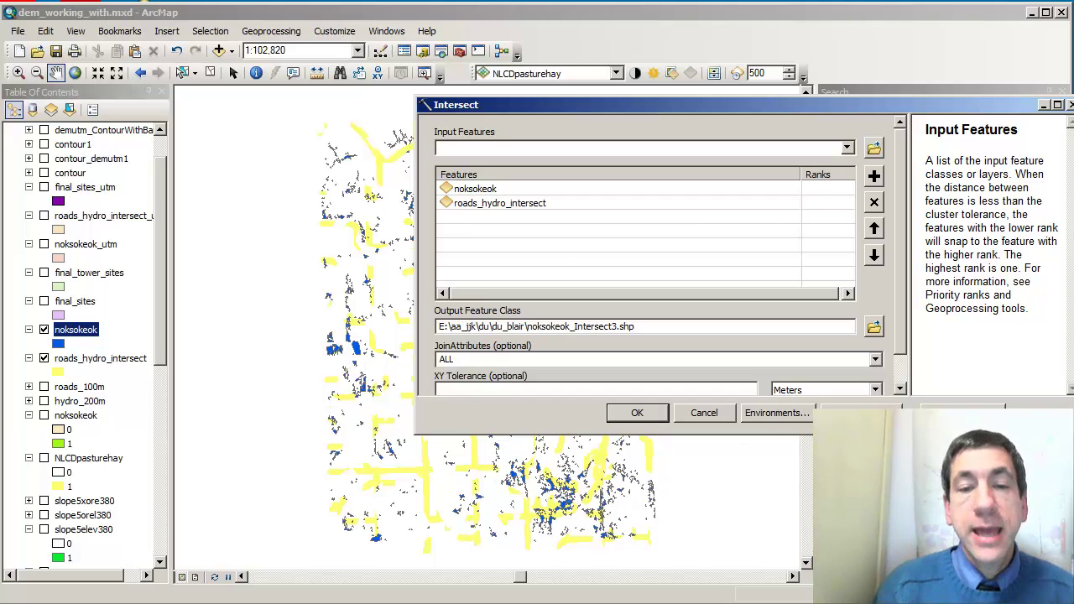
pyautogui.click(704, 413)
pyautogui.click(43, 300)
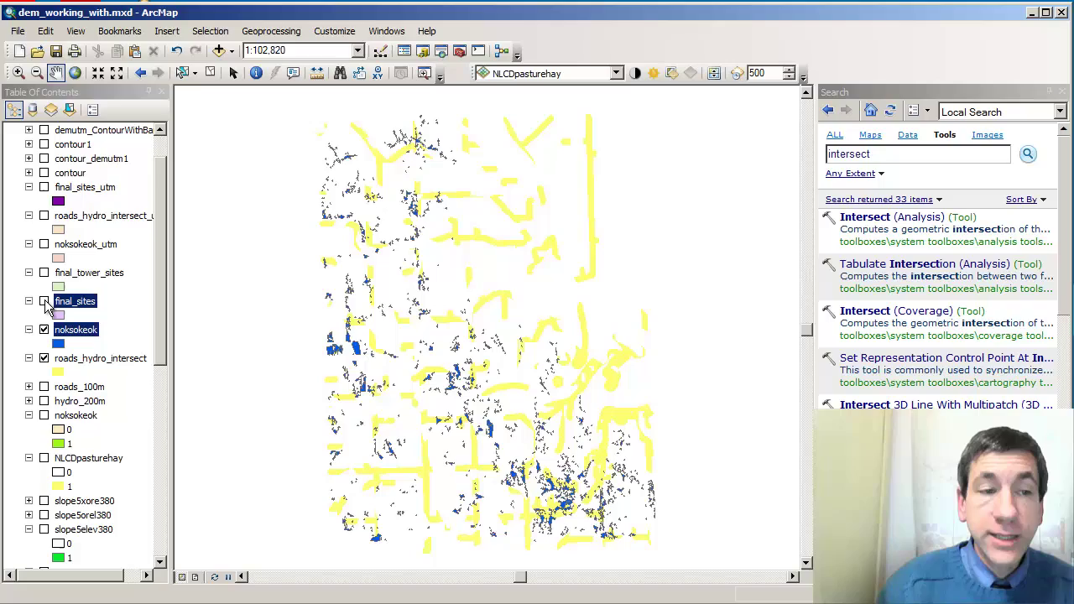
# - View the empty final_sites attribute table, then zoom to the final_sites layer
pyautogui.rightClick(90, 302)
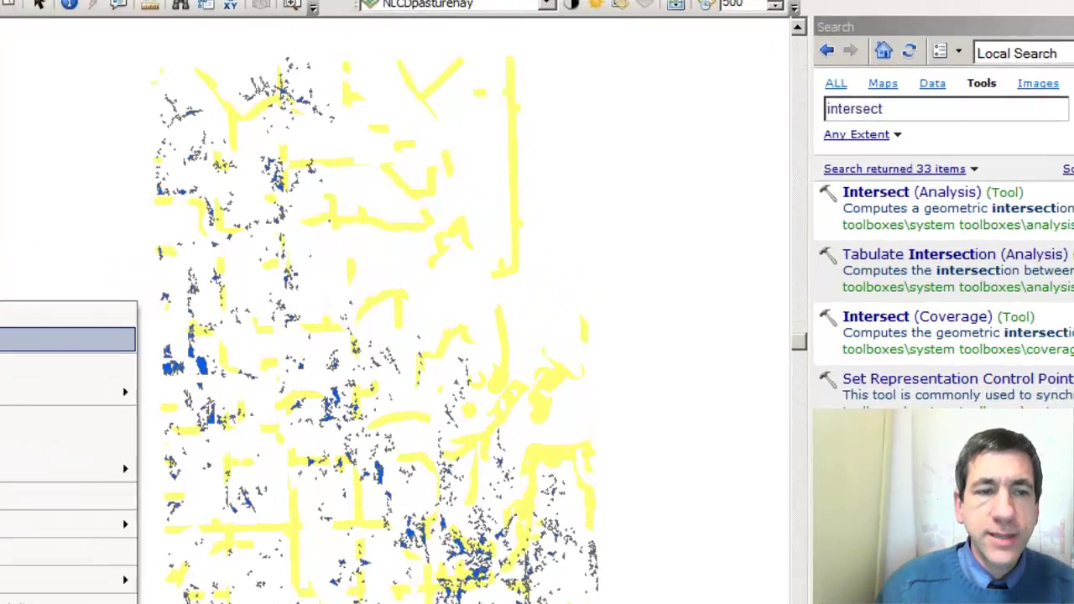
pyautogui.click(156, 348)
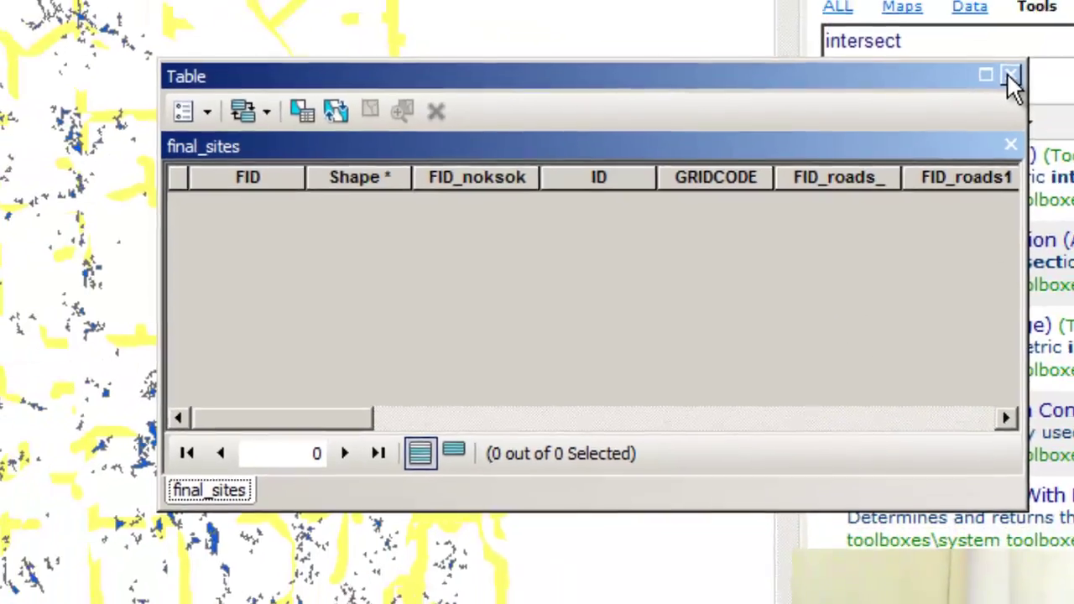
pyautogui.click(1051, 26)
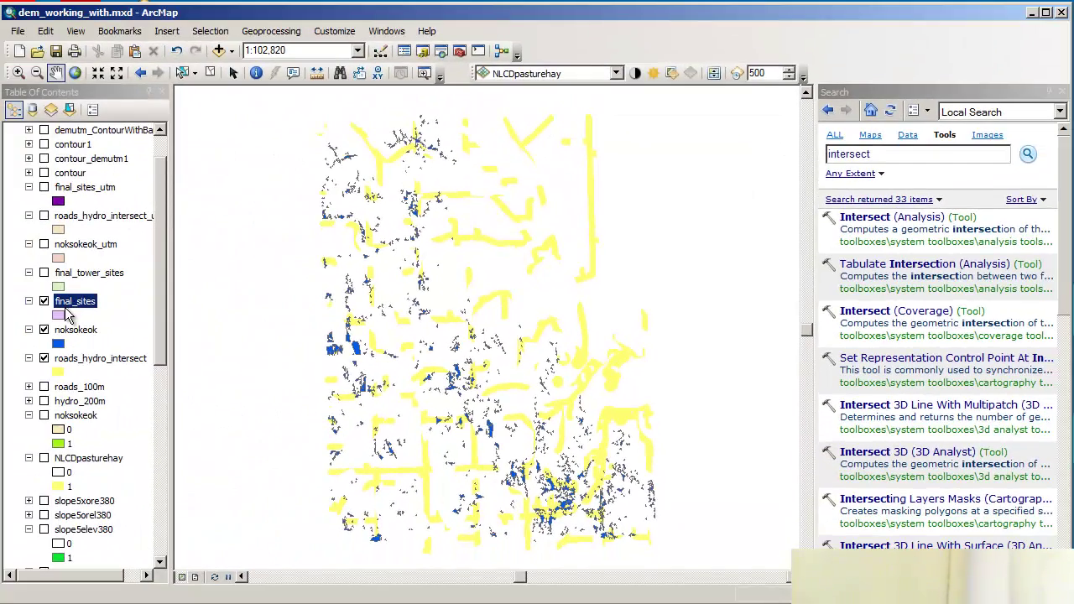
pyautogui.rightClick(72, 304)
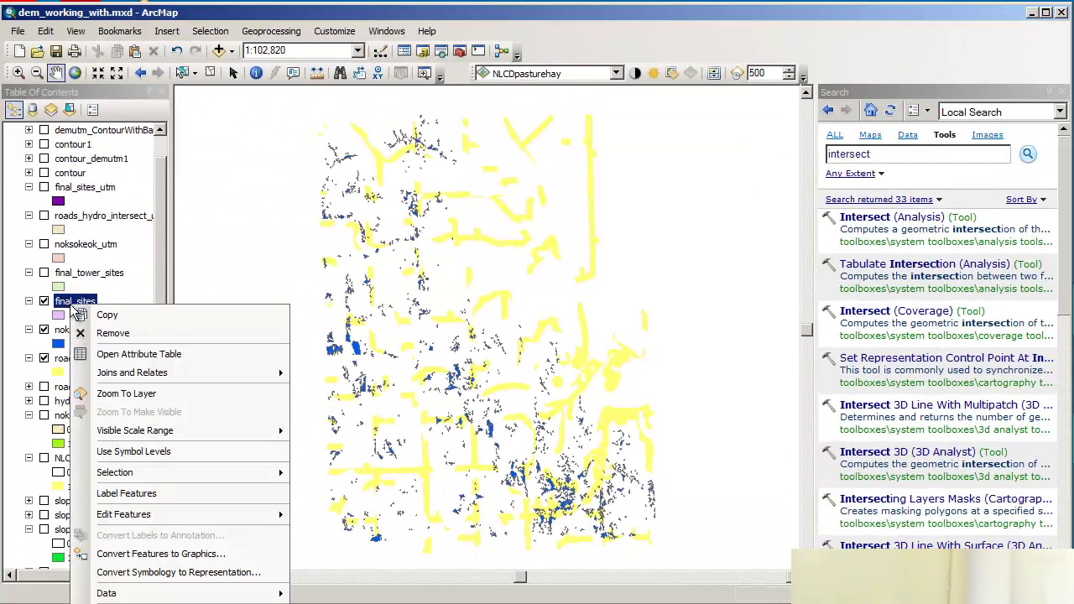
pyautogui.click(140, 391)
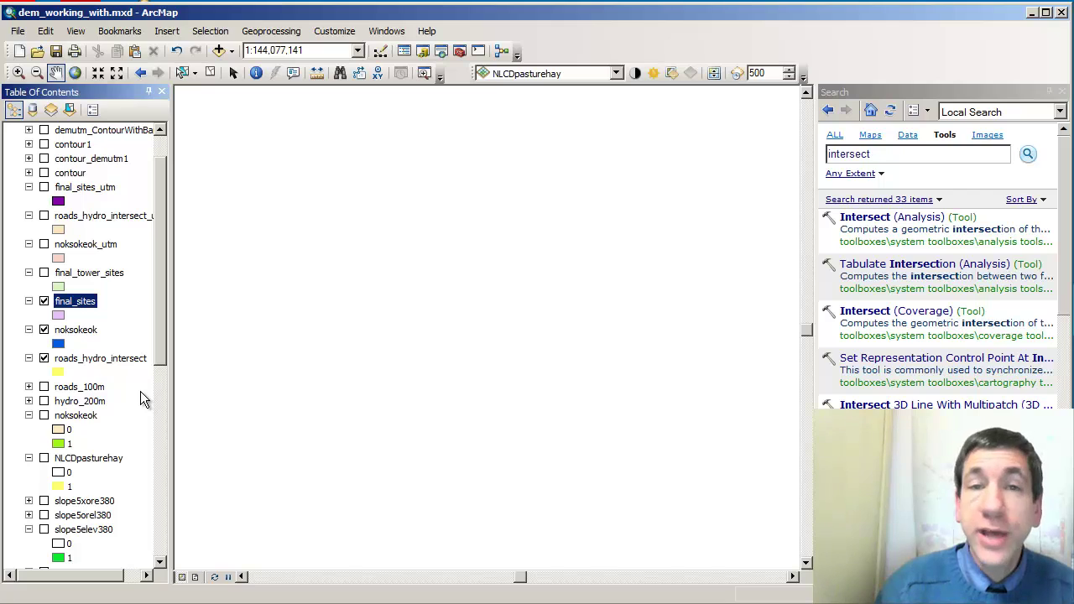
# - Inspect the final_sites layer source in its properties
pyautogui.rightClick(85, 307)
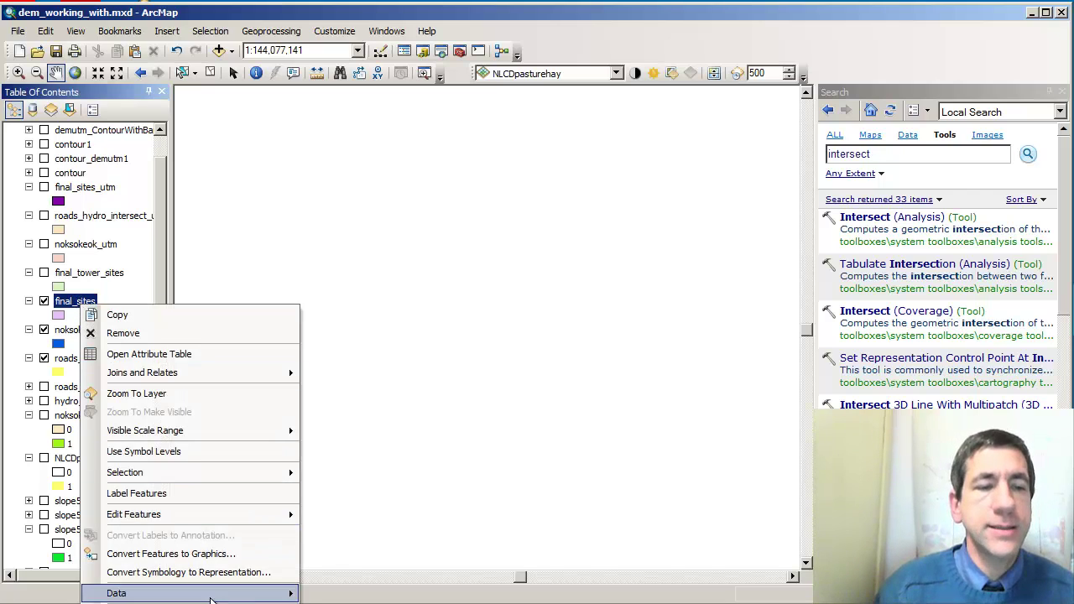
pyautogui.click(126, 603)
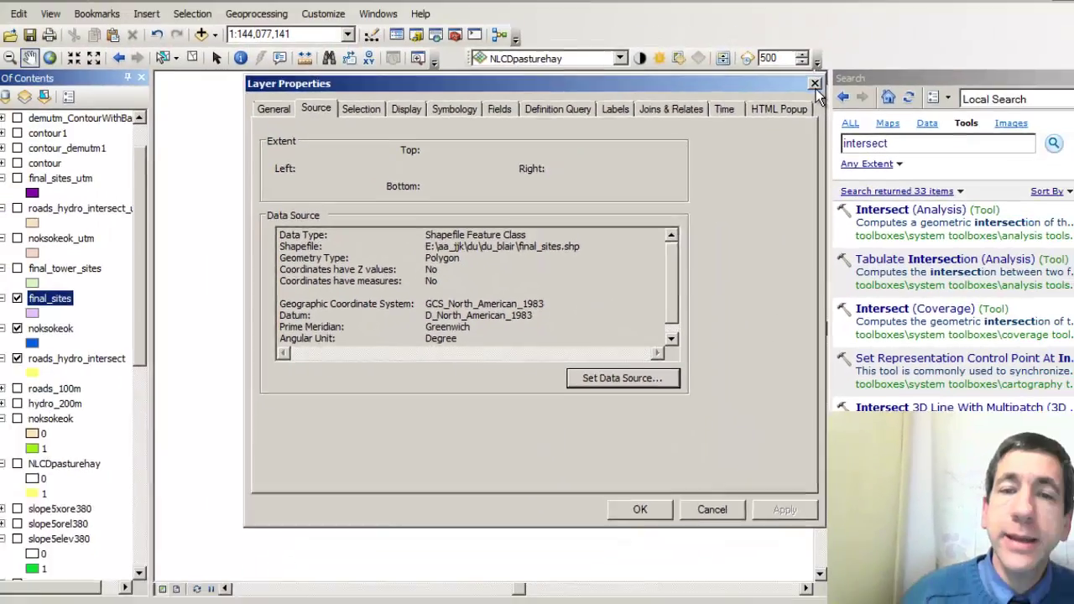
pyautogui.click(815, 77)
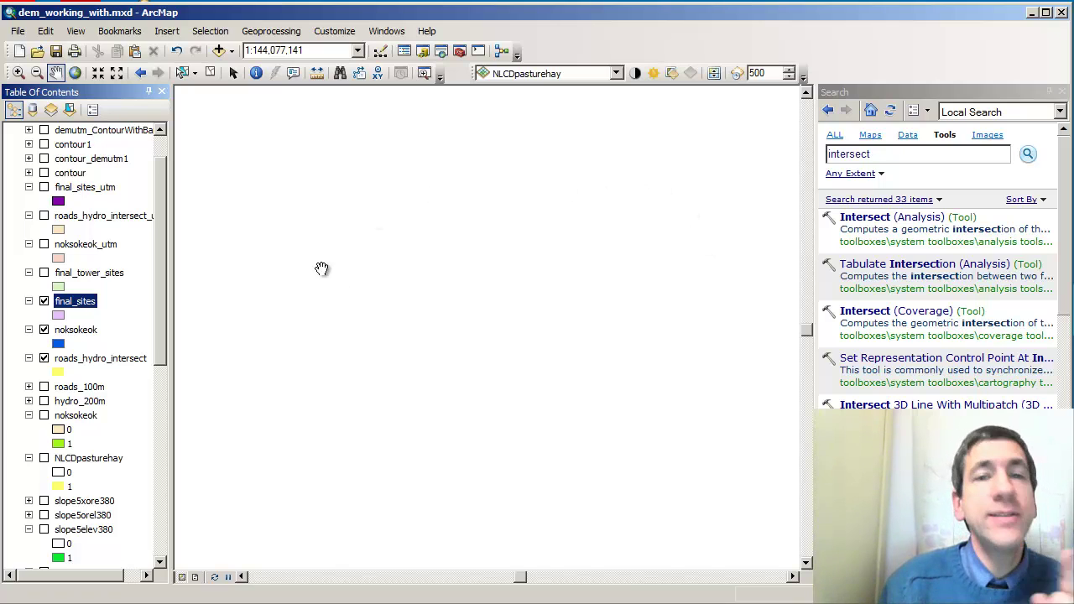
# - Hide final_sites and export noksokeok data using the data frame's coordinate system
pyautogui.click(44, 302)
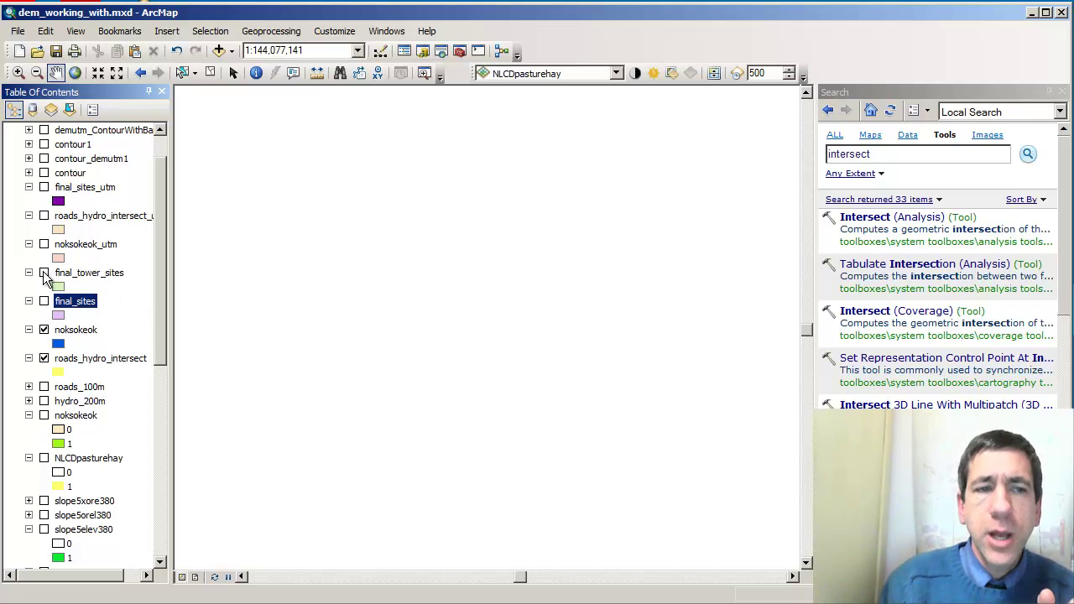
pyautogui.rightClick(86, 336)
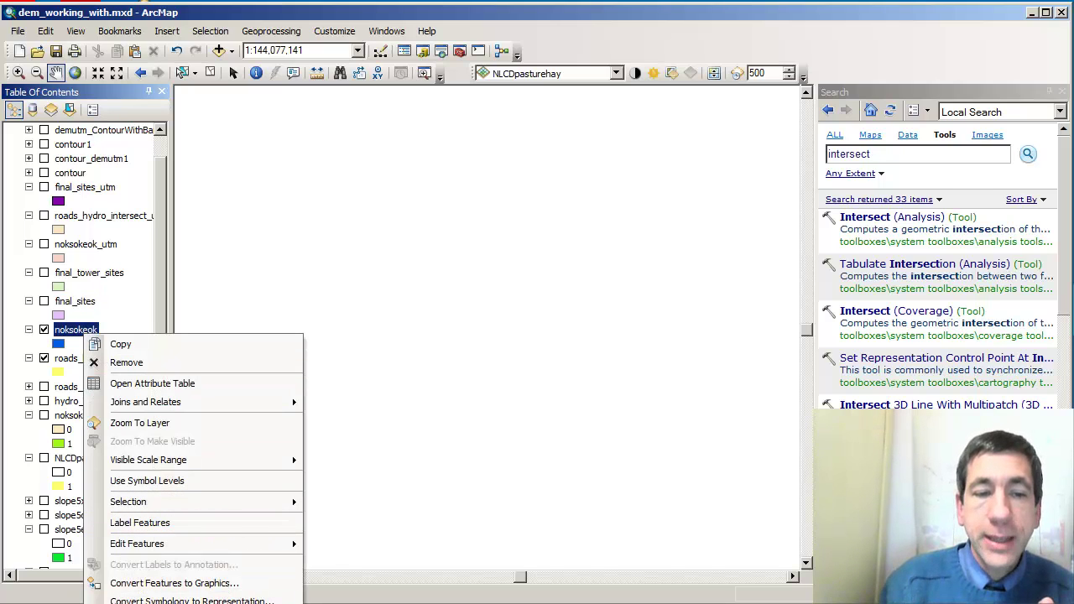
pyautogui.click(353, 601)
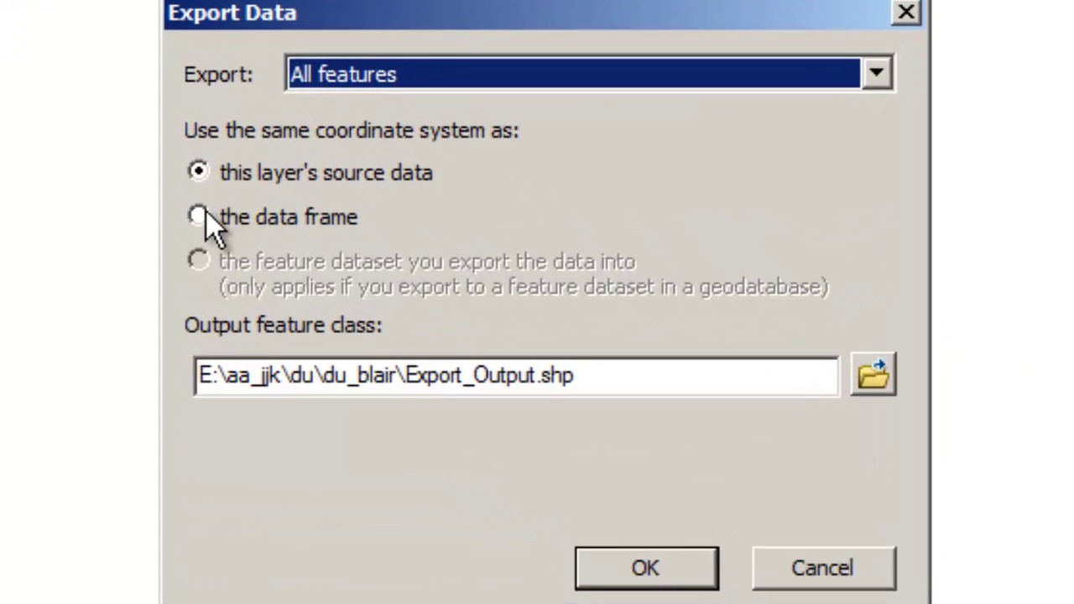
pyautogui.click(360, 261)
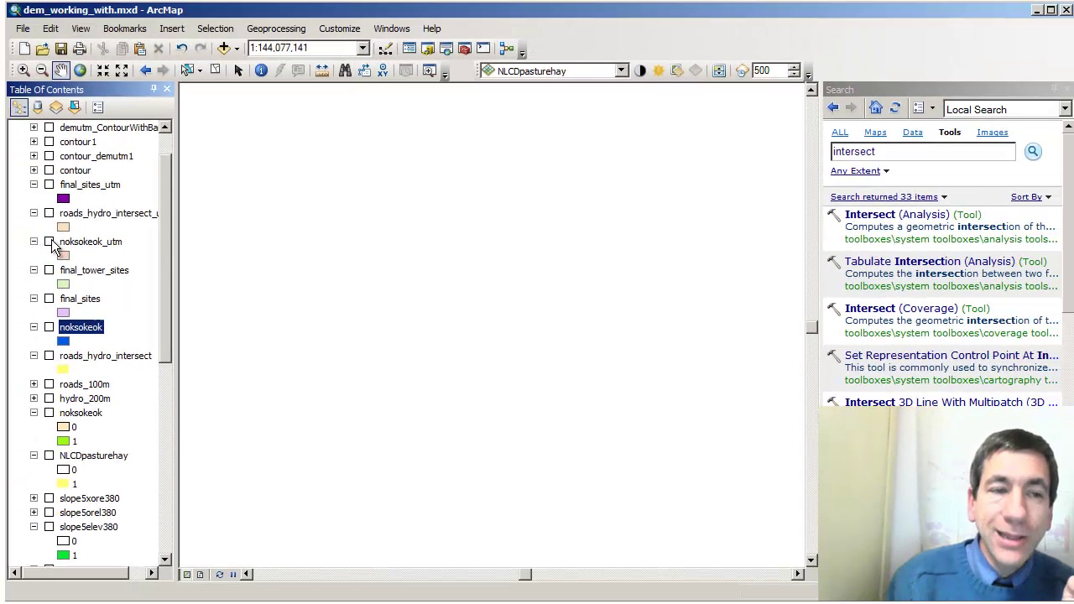
# - Show noksokeok_utm and roads_hydro_intersect_utm, zoom to noksokeok_utm, then box-zoom onto a buffer junction
pyautogui.click(49, 242)
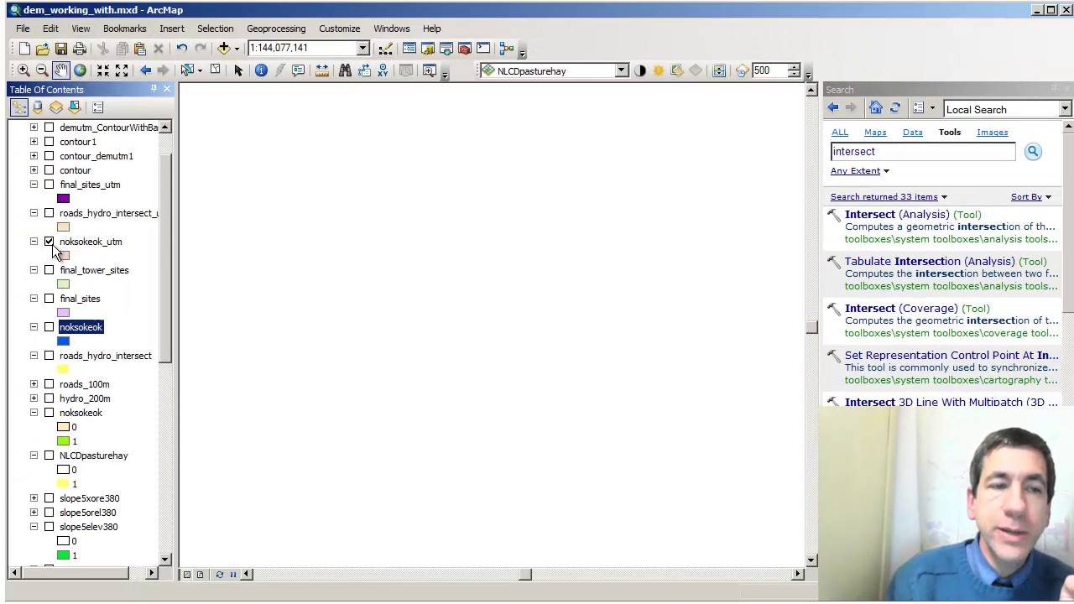
pyautogui.rightClick(95, 241)
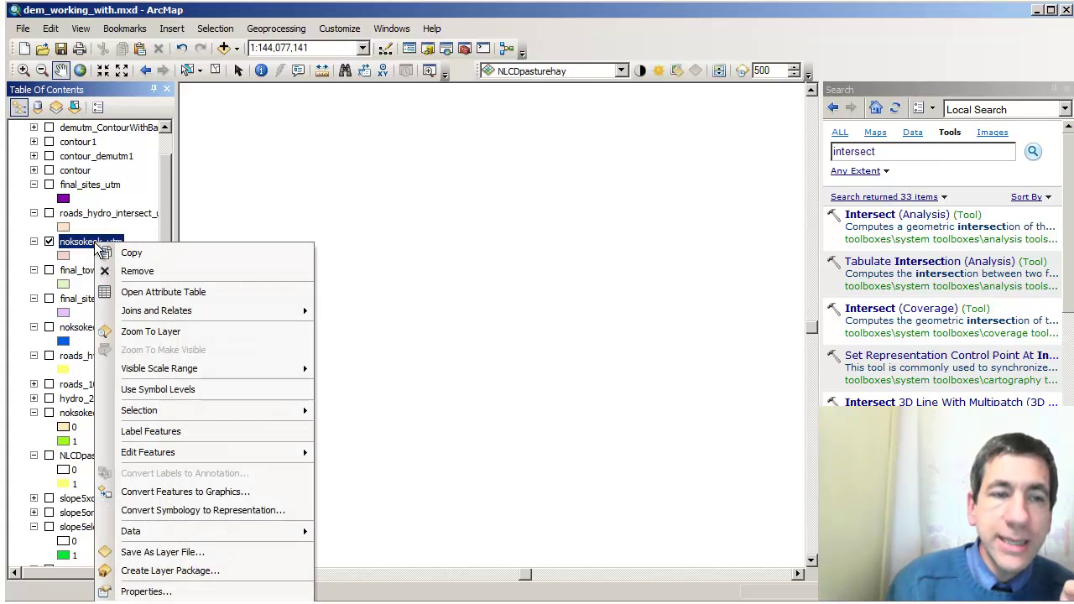
pyautogui.click(156, 332)
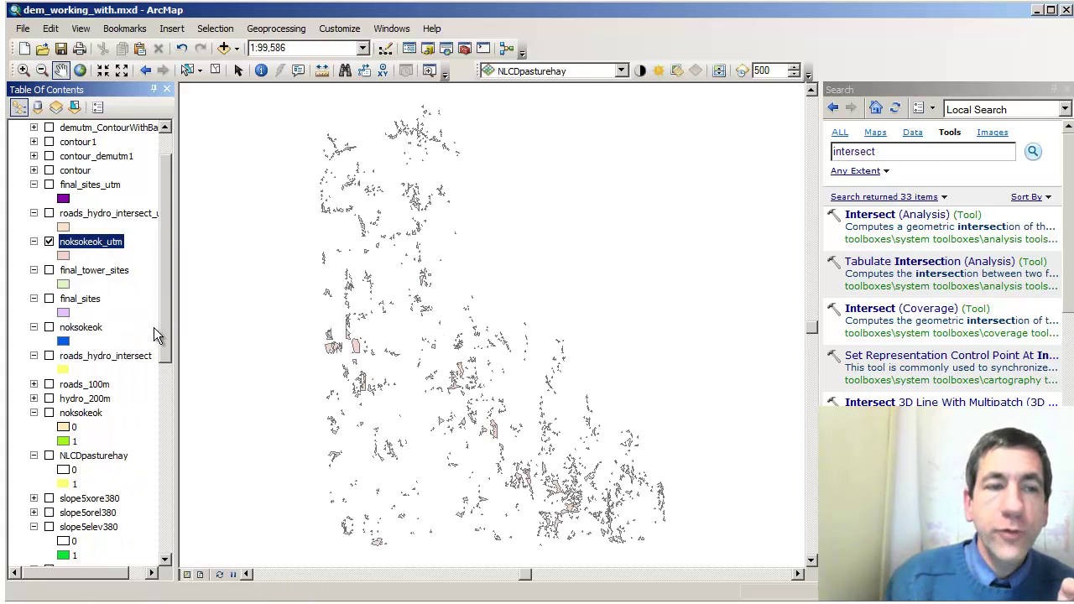
pyautogui.click(49, 213)
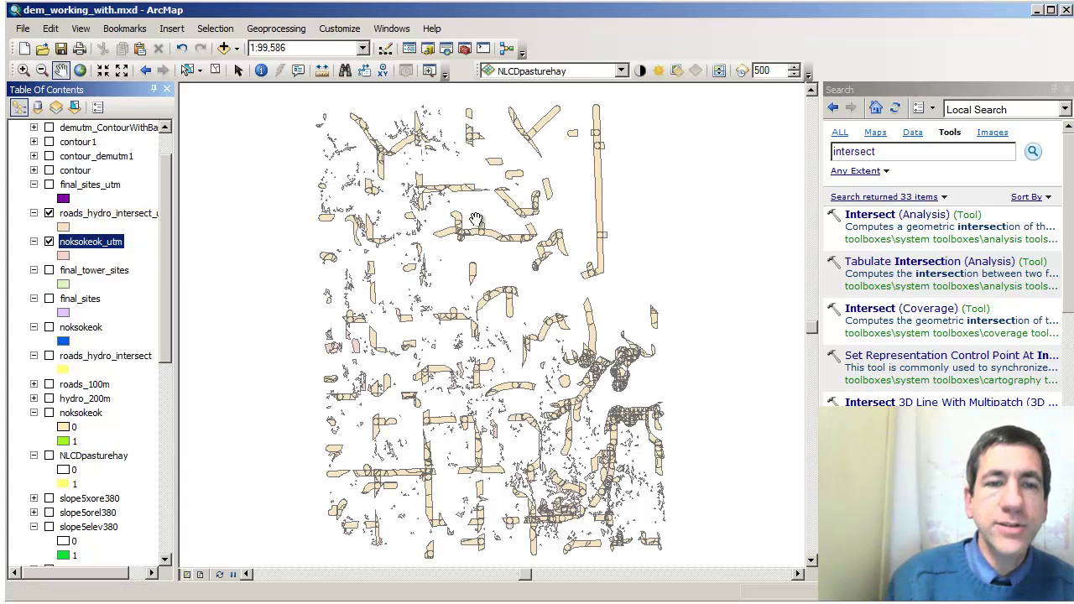
pyautogui.moveTo(477, 220); pyautogui.dragTo(458, 237)
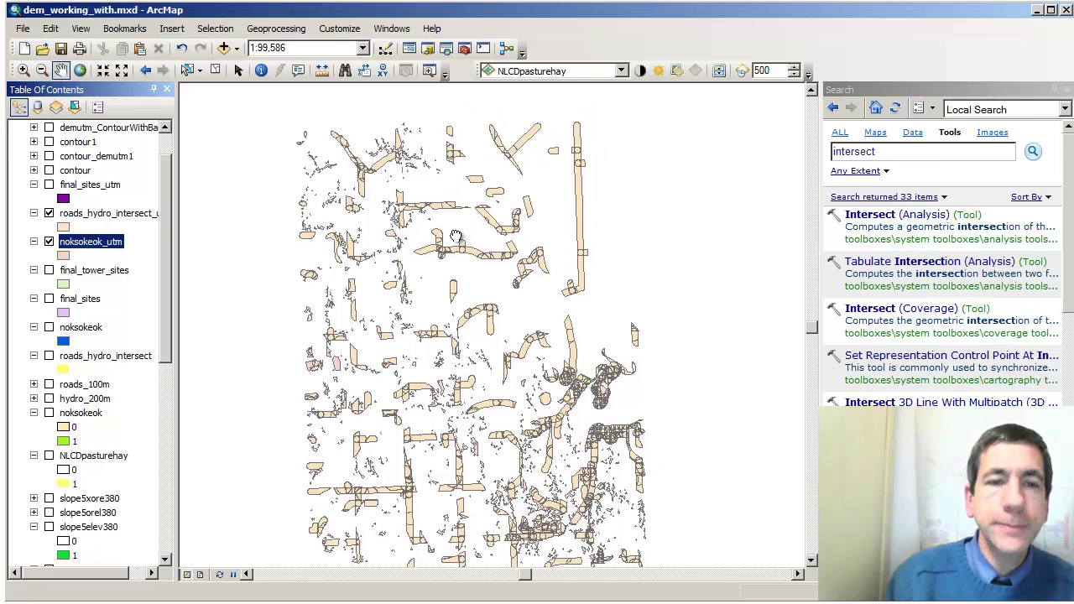
pyautogui.click(24, 71)
pyautogui.moveTo(405, 236); pyautogui.dragTo(471, 283)
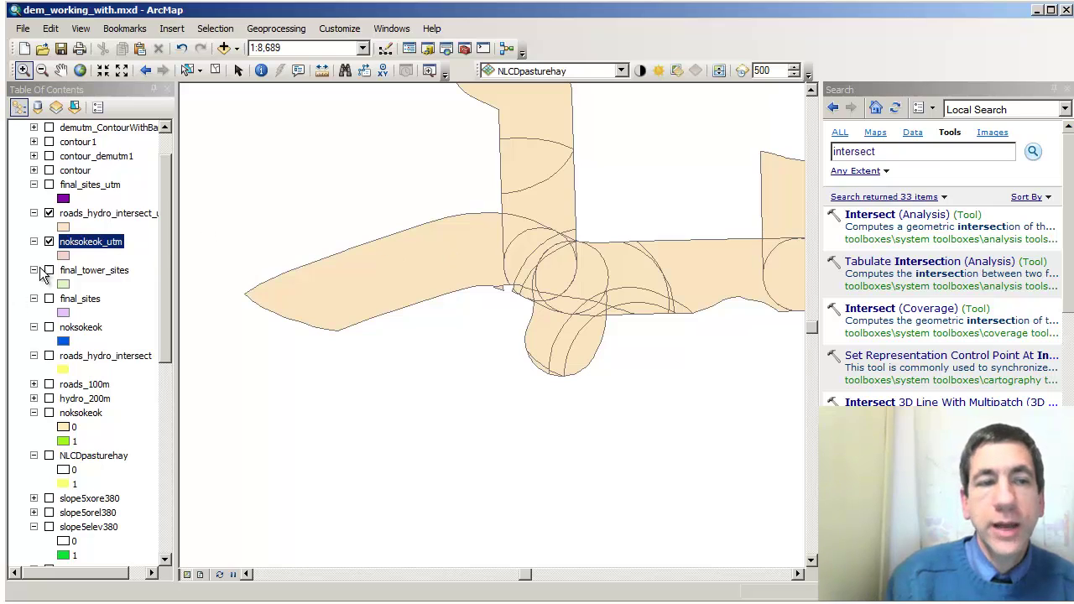
# - Colour the roads_hydro_intersect_utm buffers yellow
pyautogui.click(63, 228)
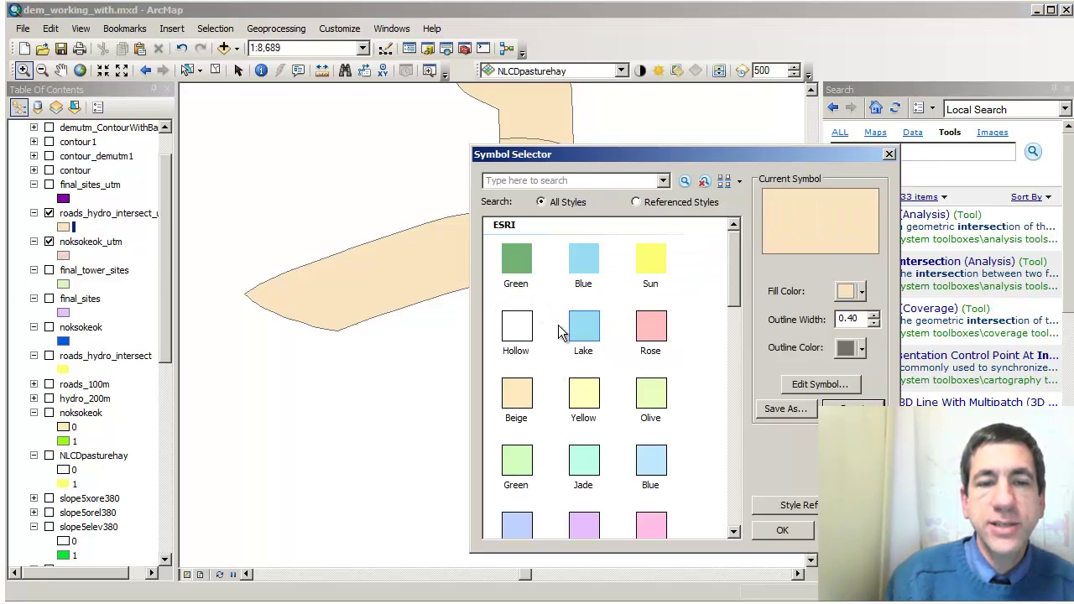
pyautogui.click(598, 417)
pyautogui.click(767, 533)
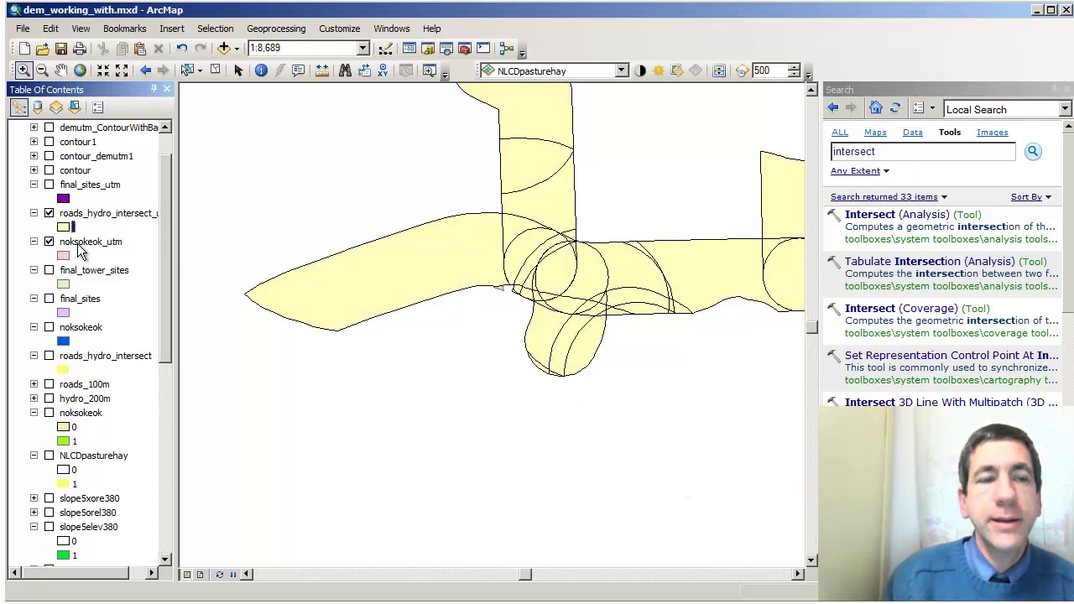
# - Zoom out to 1:20,000 and move noksokeok_utm above roads_hydro_intersect_utm in the drawing order
pyautogui.click(123, 71)
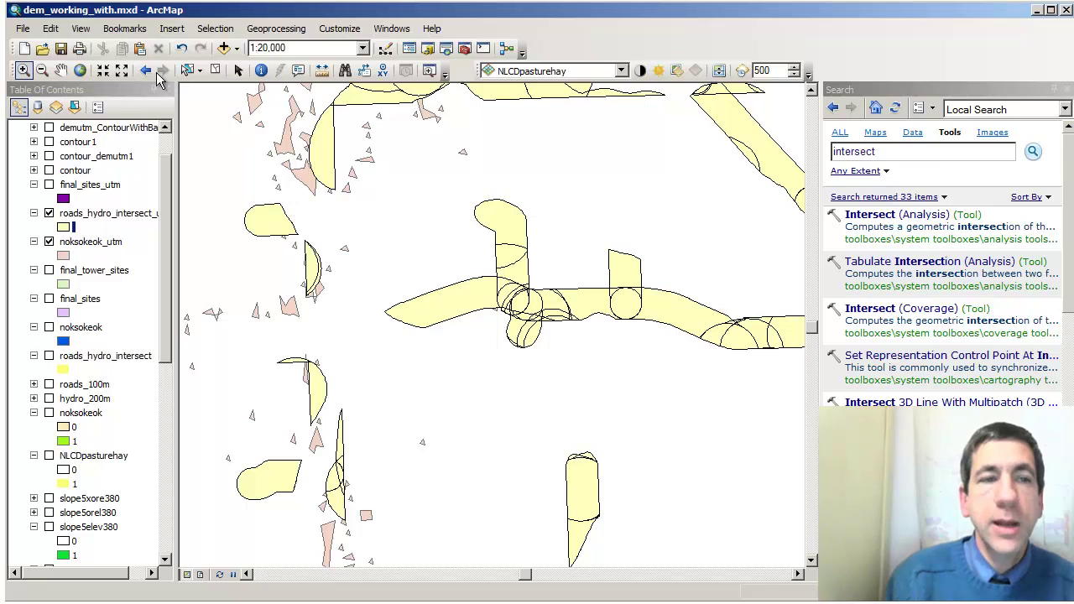
pyautogui.click(60, 71)
pyautogui.moveTo(411, 173); pyautogui.dragTo(419, 332)
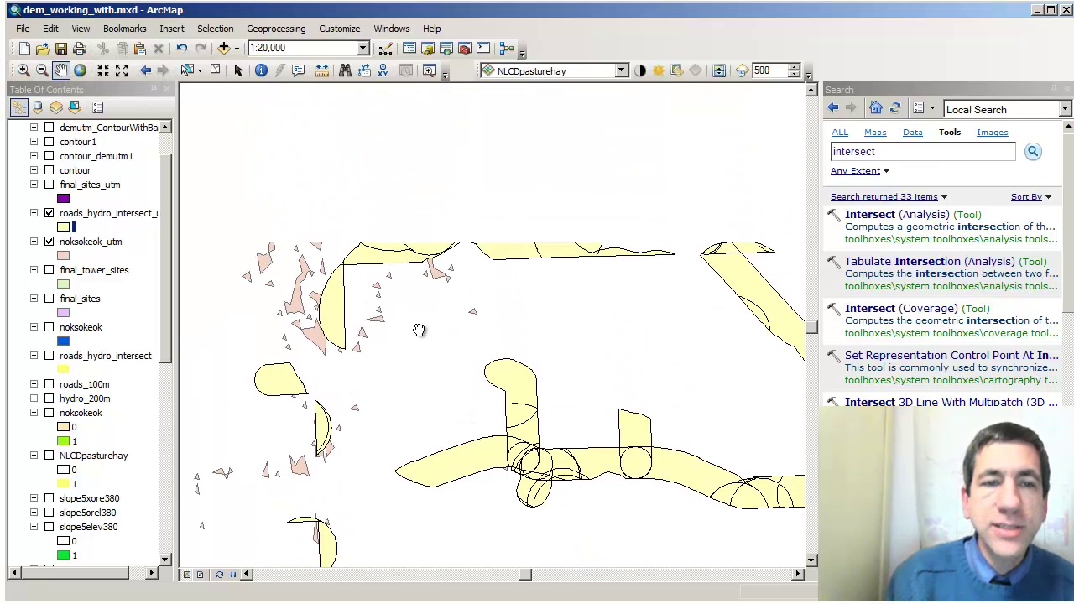
pyautogui.moveTo(494, 277); pyautogui.dragTo(485, 293)
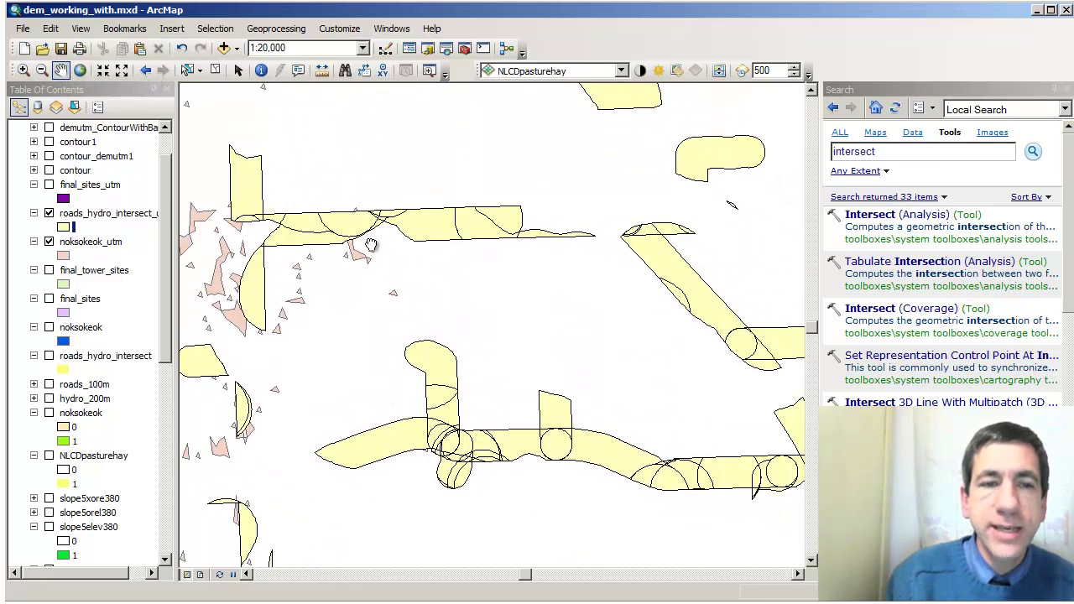
pyautogui.moveTo(373, 245); pyautogui.dragTo(564, 244)
pyautogui.moveTo(537, 326); pyautogui.dragTo(655, 307)
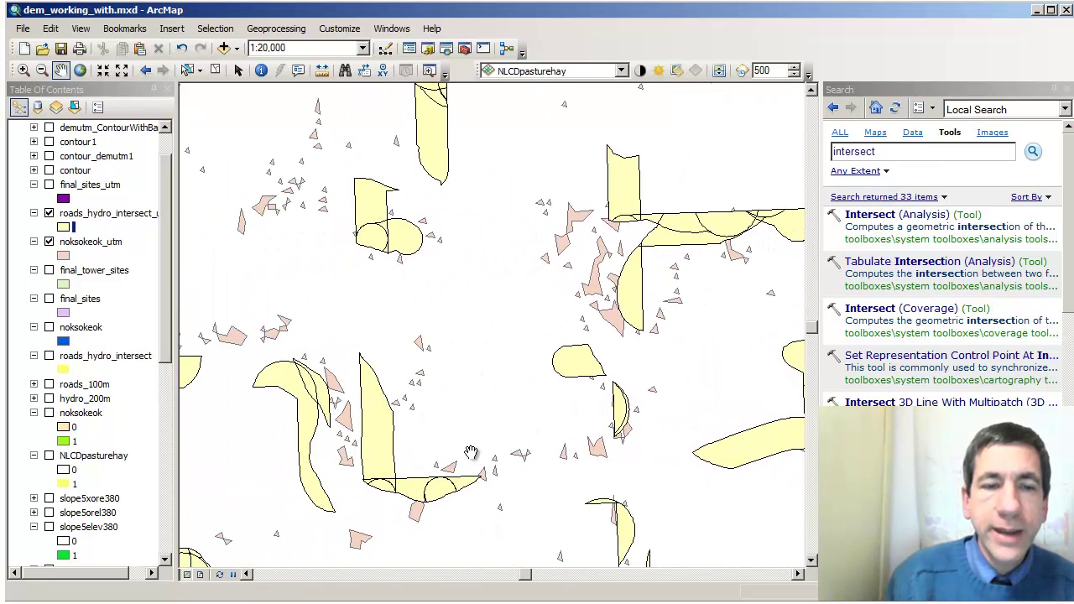
pyautogui.moveTo(420, 445); pyautogui.dragTo(516, 446)
pyautogui.moveTo(500, 357); pyautogui.dragTo(554, 366)
pyautogui.moveTo(604, 412); pyautogui.dragTo(475, 302)
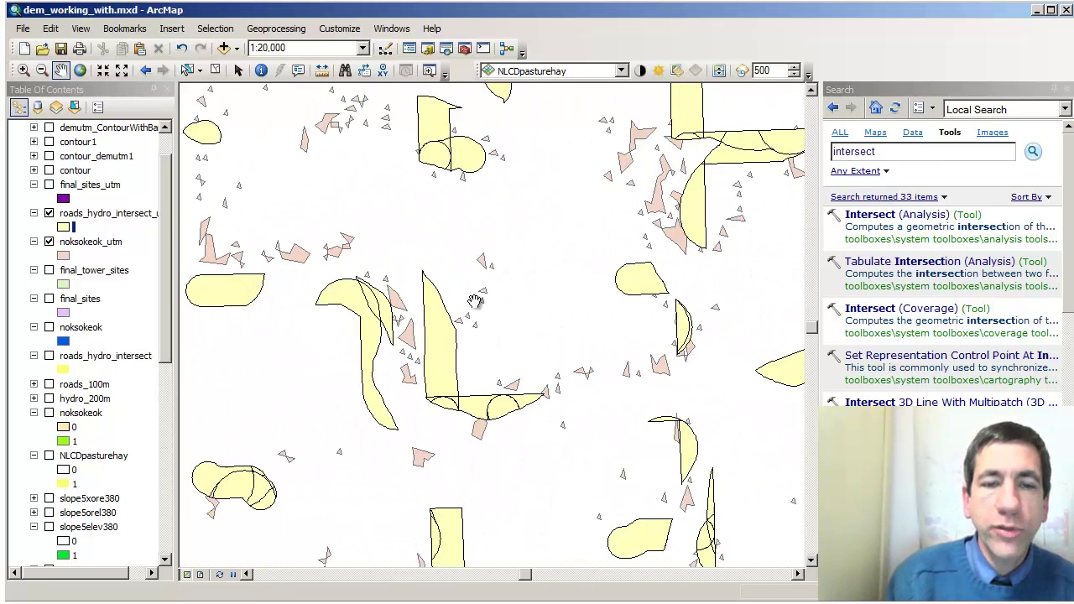
pyautogui.moveTo(581, 409); pyautogui.dragTo(508, 317)
pyautogui.moveTo(638, 418); pyautogui.dragTo(549, 331)
pyautogui.moveTo(554, 428); pyautogui.dragTo(497, 304)
pyautogui.moveTo(560, 388); pyautogui.dragTo(461, 309)
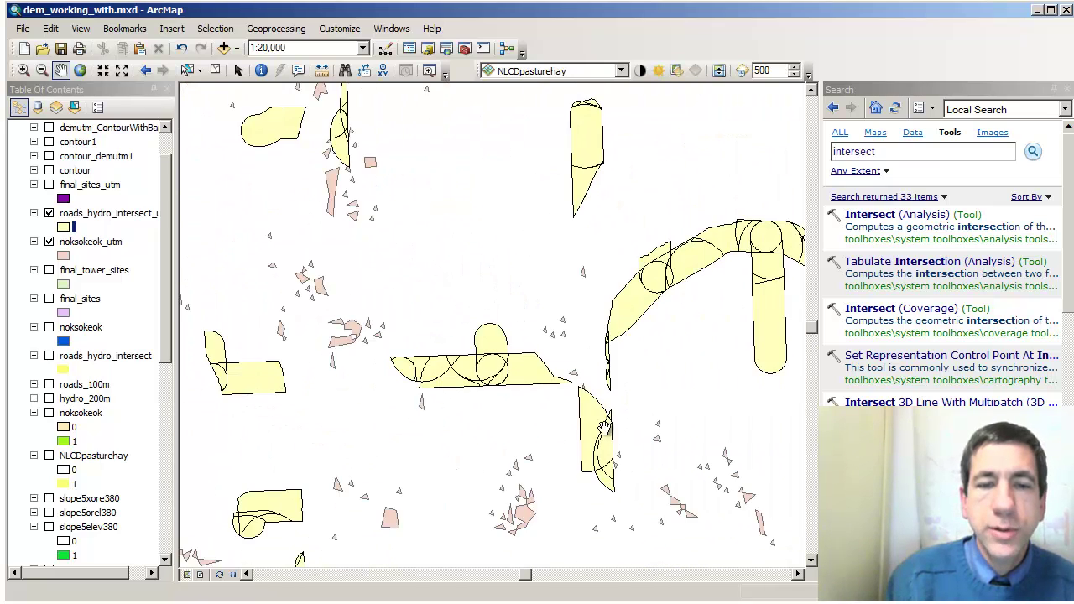
pyautogui.moveTo(612, 408); pyautogui.dragTo(645, 290)
pyautogui.moveTo(626, 394); pyautogui.dragTo(628, 293)
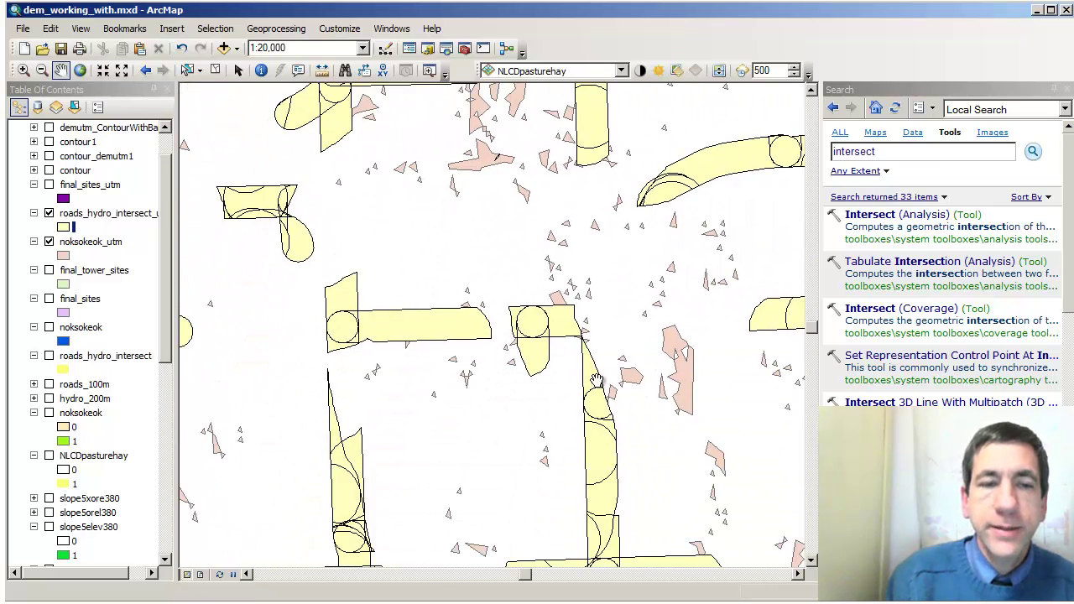
pyautogui.moveTo(93, 243); pyautogui.dragTo(93, 212)
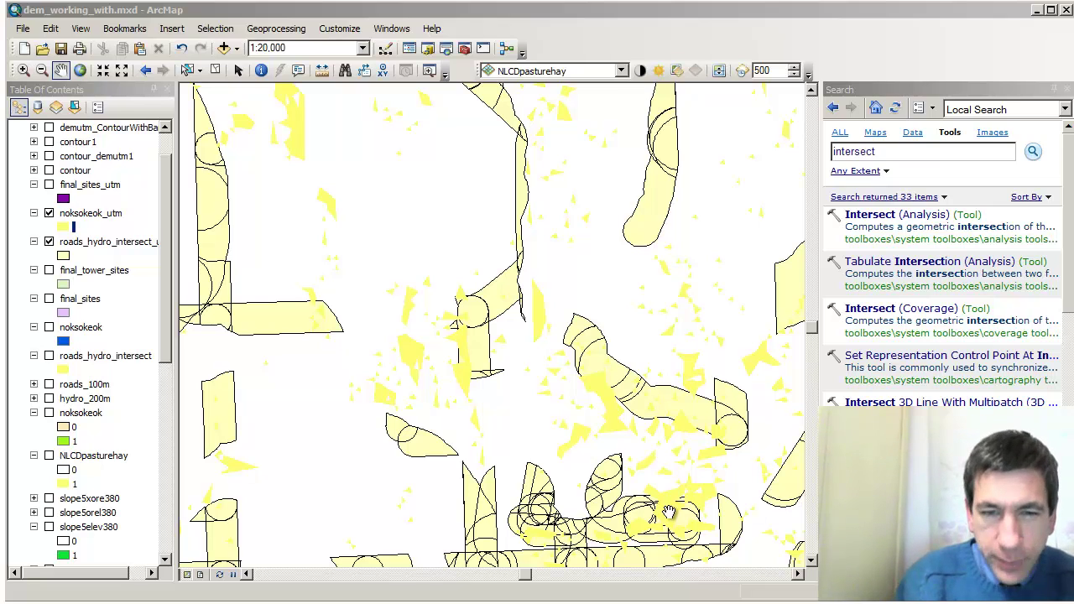
pyautogui.moveTo(670, 513); pyautogui.dragTo(638, 417)
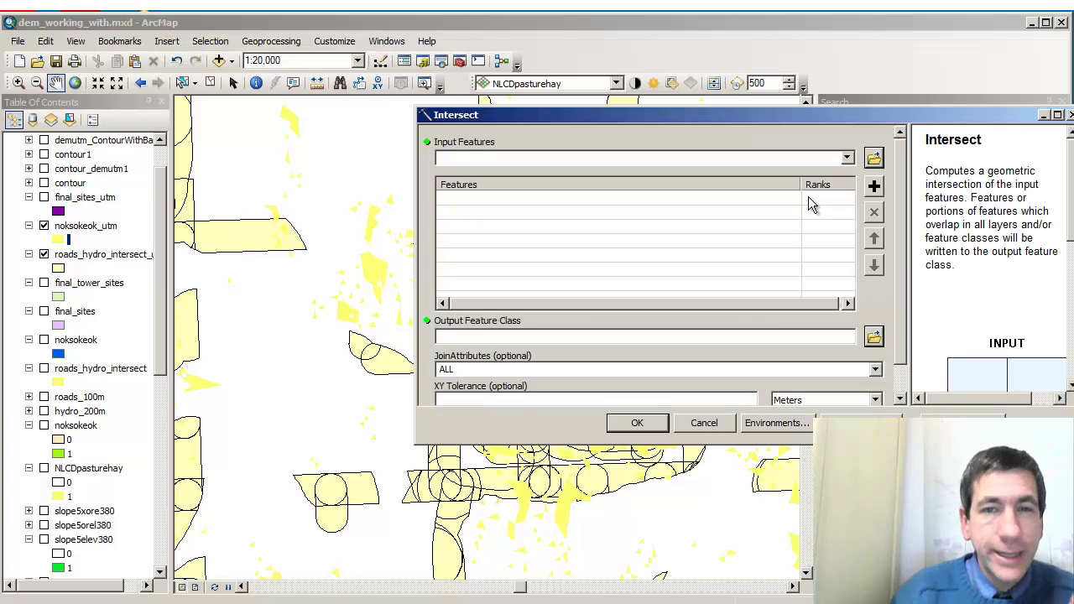
pyautogui.click(847, 159)
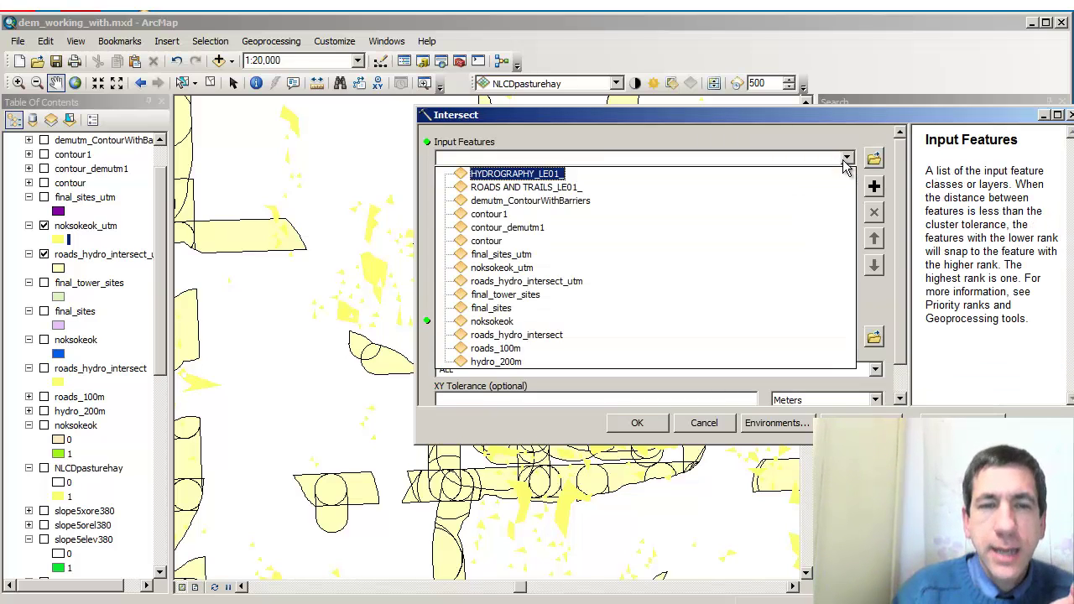
pyautogui.click(527, 281)
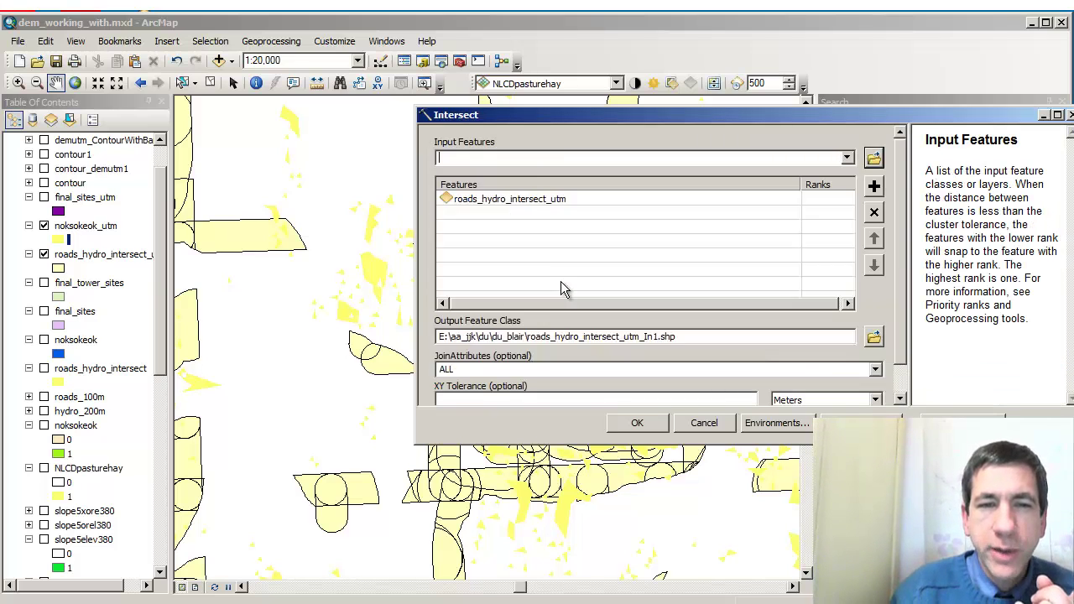
pyautogui.click(847, 161)
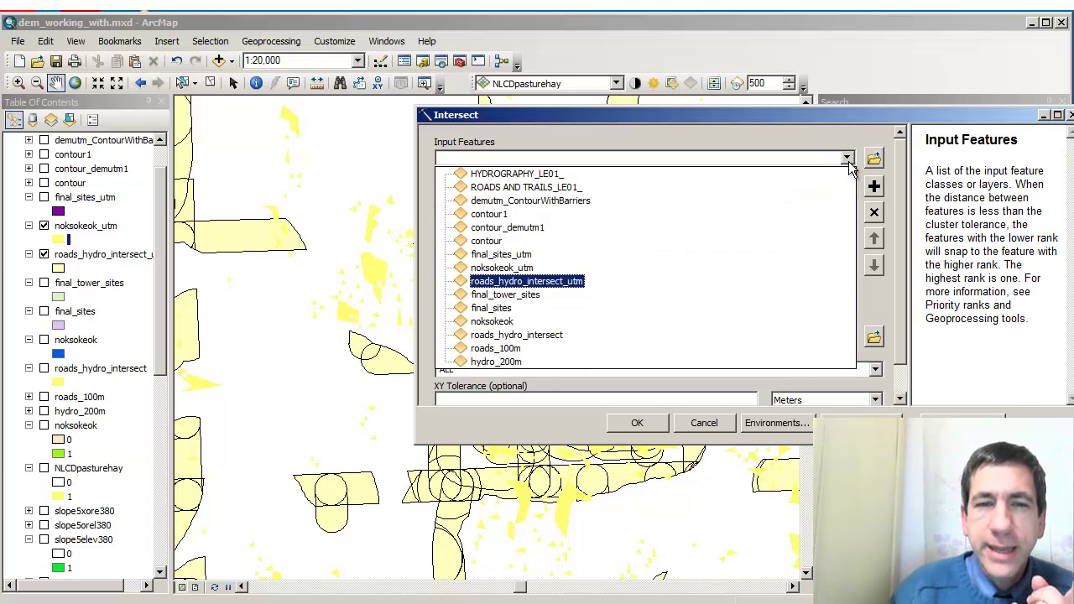
pyautogui.click(503, 268)
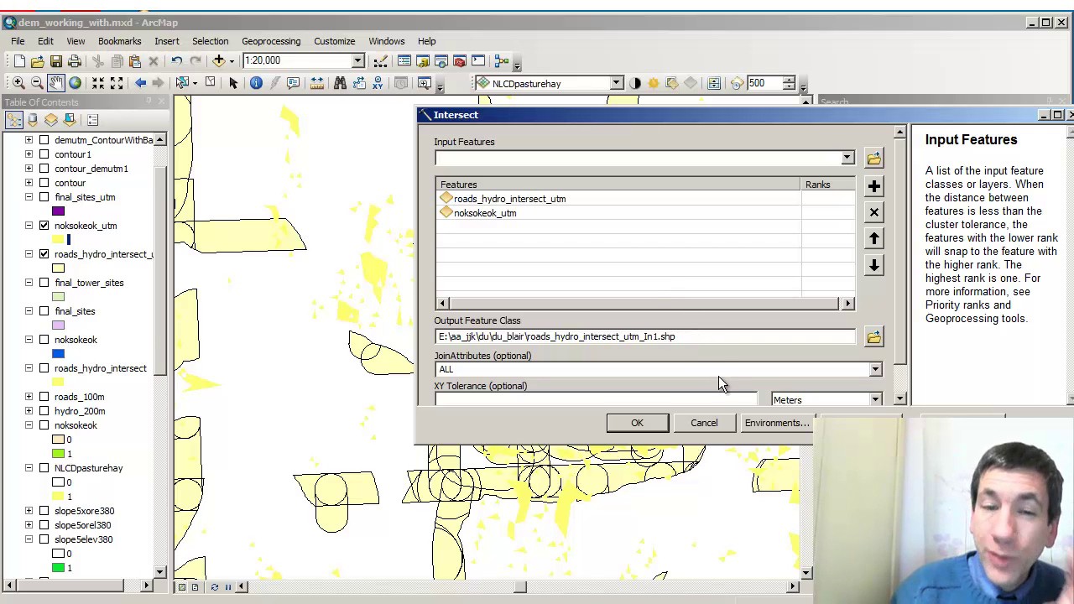
# - Close Intersect and toggle final_sites_utm off and on to compare, leaving it visible
pyautogui.click(704, 423)
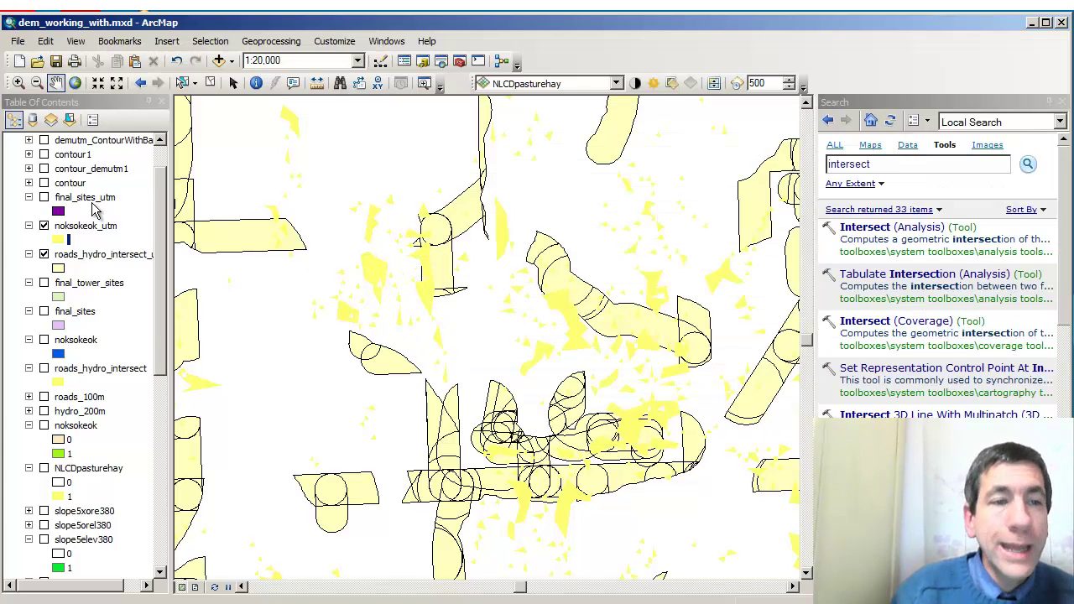
pyautogui.click(44, 198)
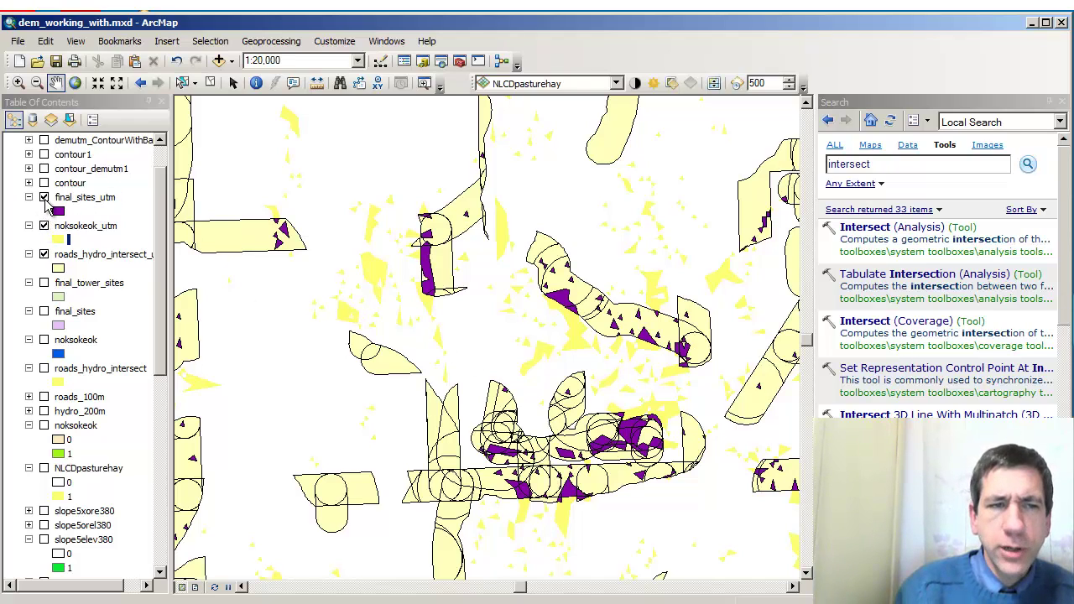
pyautogui.click(44, 198)
pyautogui.click(43, 198)
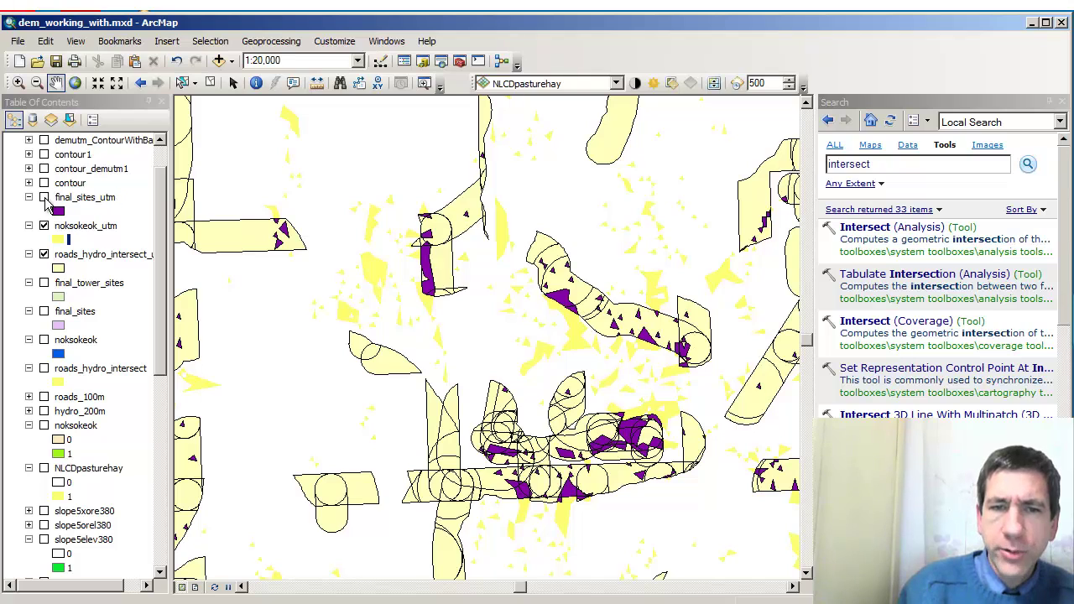
pyautogui.click(43, 198)
pyautogui.click(44, 198)
pyautogui.click(44, 198)
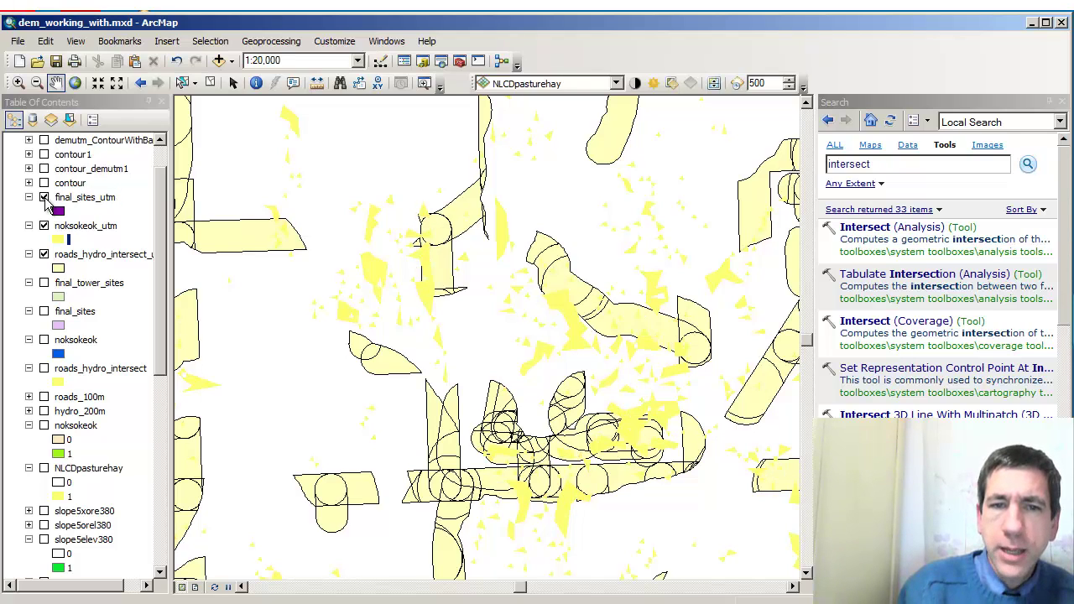
pyautogui.click(44, 198)
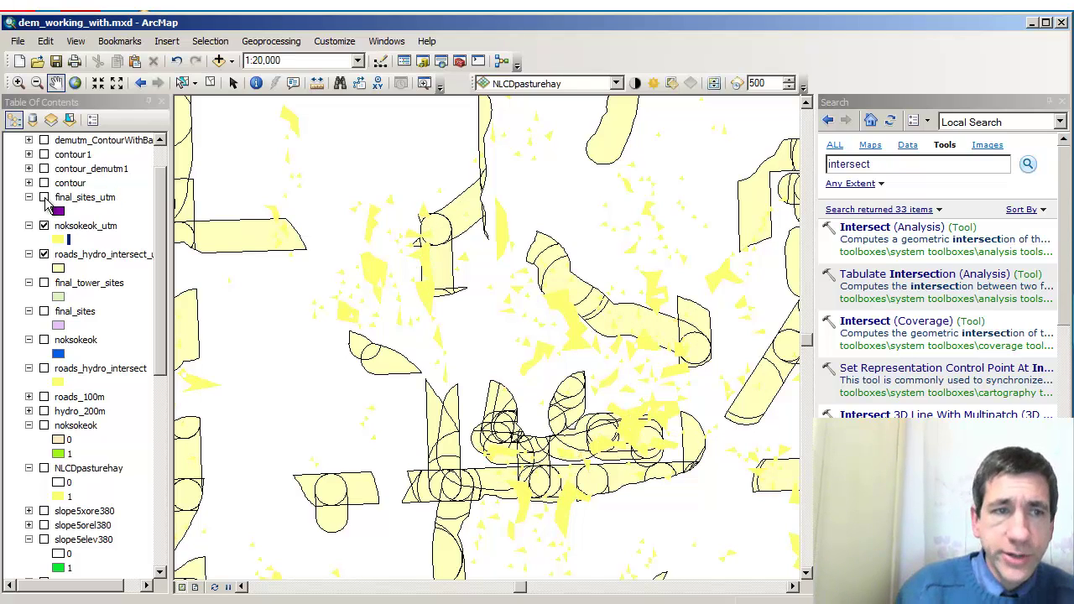
pyautogui.click(44, 198)
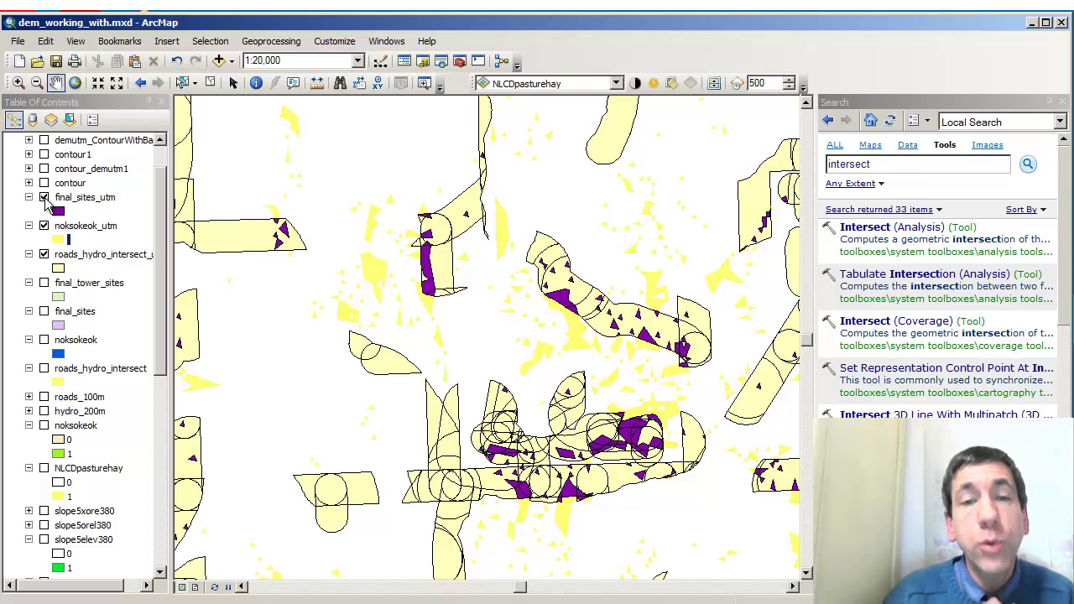